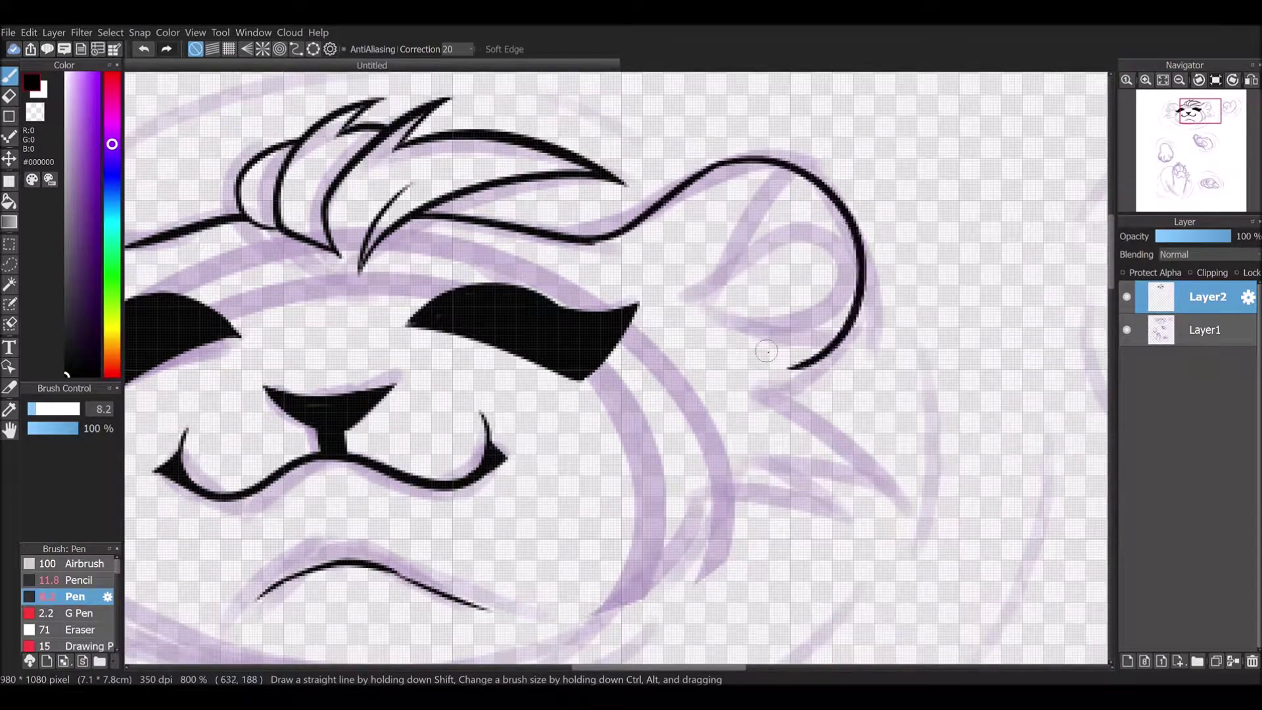
# - Ink the right ear's outer curve and the spiky cheek fur below it with the black Pen brush
pyautogui.moveTo(431, 205)
pyautogui.mouseDown()
pyautogui.moveTo(623, 231)
pyautogui.moveTo(569, 232)
pyautogui.moveTo(591, 220)
pyautogui.moveTo(542, 225)
pyautogui.moveTo(838, 227)
pyautogui.moveTo(761, 399)
pyautogui.moveTo(892, 490)
pyautogui.mouseUp()
pyautogui.hotkey('ctrl', 'z')
pyautogui.hotkey('ctrl', 'z')
pyautogui.moveTo(891, 488); pyautogui.dragTo(742, 453)
pyautogui.moveTo(782, 462)
pyautogui.mouseDown()
pyautogui.moveTo(844, 523)
pyautogui.moveTo(703, 509)
pyautogui.mouseUp()
pyautogui.press('e')
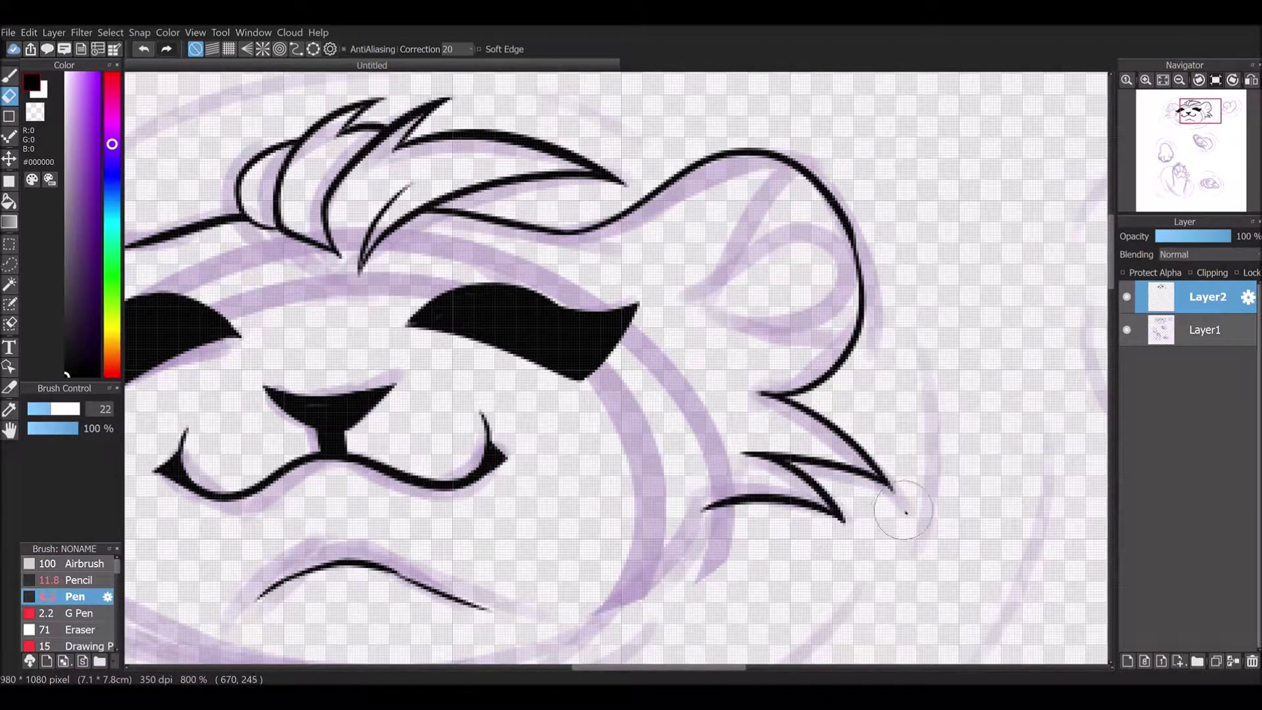
# - Ink the left ear's outline and the spiky left cheek fur, cleaning the stroke tips with the eraser
pyautogui.press('b')
pyautogui.moveTo(700, 297)
pyautogui.mouseDown()
pyautogui.moveTo(779, 182)
pyautogui.moveTo(832, 212)
pyautogui.moveTo(800, 390)
pyautogui.moveTo(720, 345)
pyautogui.moveTo(780, 228)
pyautogui.moveTo(551, 187)
pyautogui.moveTo(577, 286)
pyautogui.moveTo(594, 368)
pyautogui.mouseUp()
pyautogui.scroll(-4, 742, 216)
pyautogui.scroll(4, 539, 209)
pyautogui.hotkey('ctrl', 'z')
pyautogui.moveTo(444, 327); pyautogui.dragTo(595, 371)
pyautogui.moveTo(470, 348)
pyautogui.mouseDown()
pyautogui.moveTo(555, 402)
pyautogui.moveTo(410, 522)
pyautogui.moveTo(549, 455)
pyautogui.mouseUp()
pyautogui.moveTo(549, 457); pyautogui.dragTo(472, 551)
pyautogui.moveTo(472, 550); pyautogui.dragTo(698, 544)
pyautogui.press('e')
pyautogui.moveTo(446, 326); pyautogui.dragTo(490, 402)
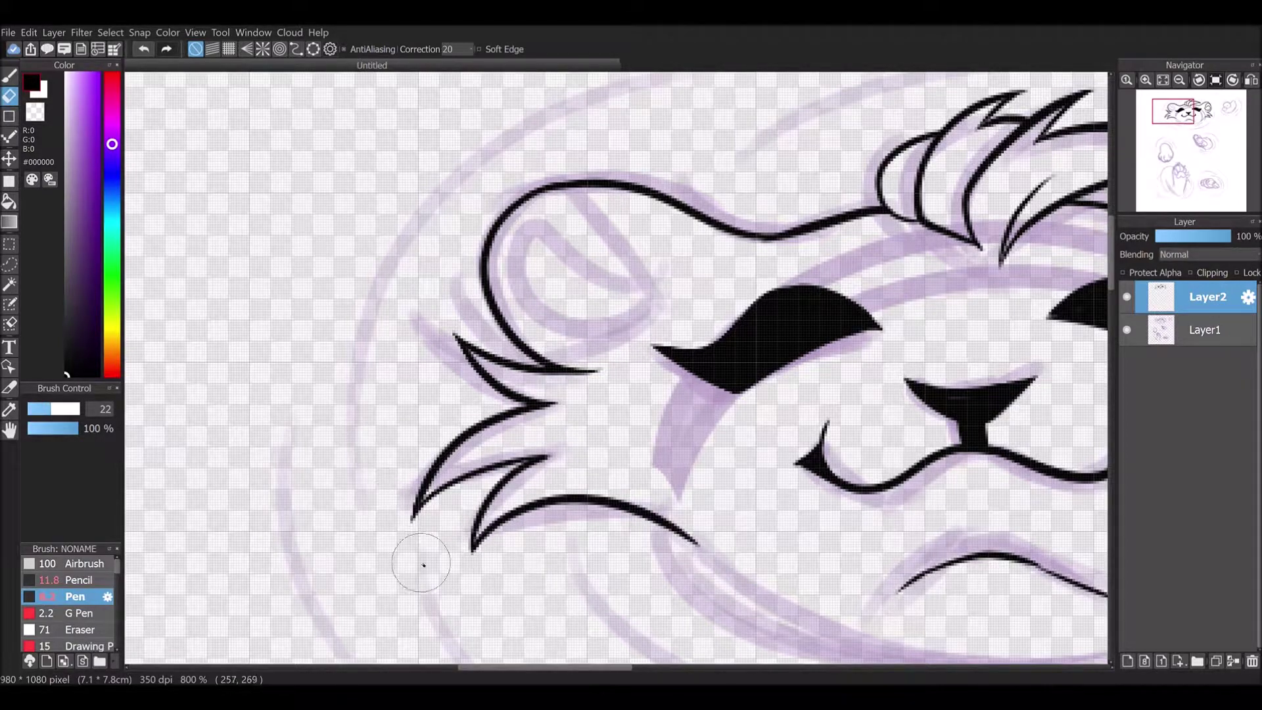
# - Ink the jaw line from both cheeks around the chin to close the lower face
pyautogui.press('b')
pyautogui.scroll(-3, 407, 552)
pyautogui.scroll(3, 278, 376)
pyautogui.moveTo(309, 408); pyautogui.dragTo(594, 503)
pyautogui.moveTo(933, 329); pyautogui.dragTo(696, 503)
pyautogui.moveTo(518, 503); pyautogui.dragTo(762, 491)
# - Ink the front paw at the canvas's left over its sketch, with rounded toes, outer contour and solid black claws
pyautogui.scroll(-3, 802, 515)
pyautogui.scroll(3, 583, 380)
pyautogui.moveTo(580, 359)
pyautogui.mouseDown()
pyautogui.moveTo(588, 397)
pyautogui.moveTo(587, 227)
pyautogui.mouseUp()
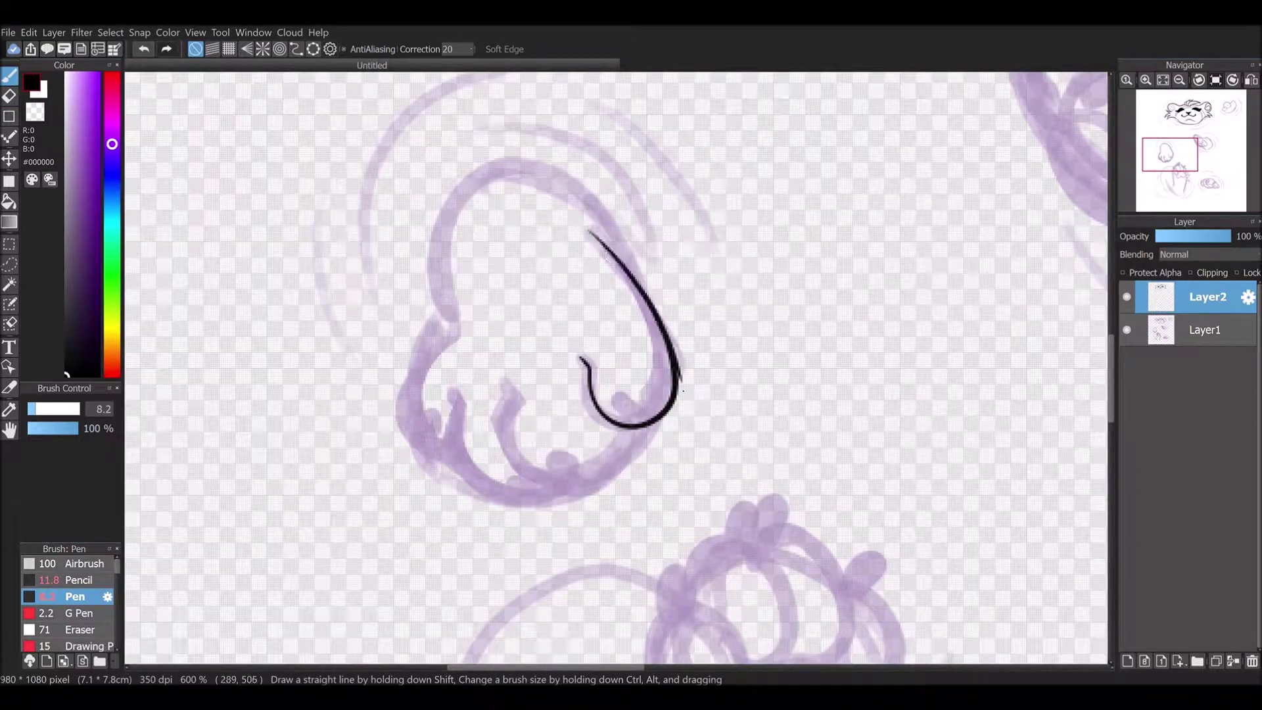
pyautogui.moveTo(512, 388); pyautogui.dragTo(629, 434)
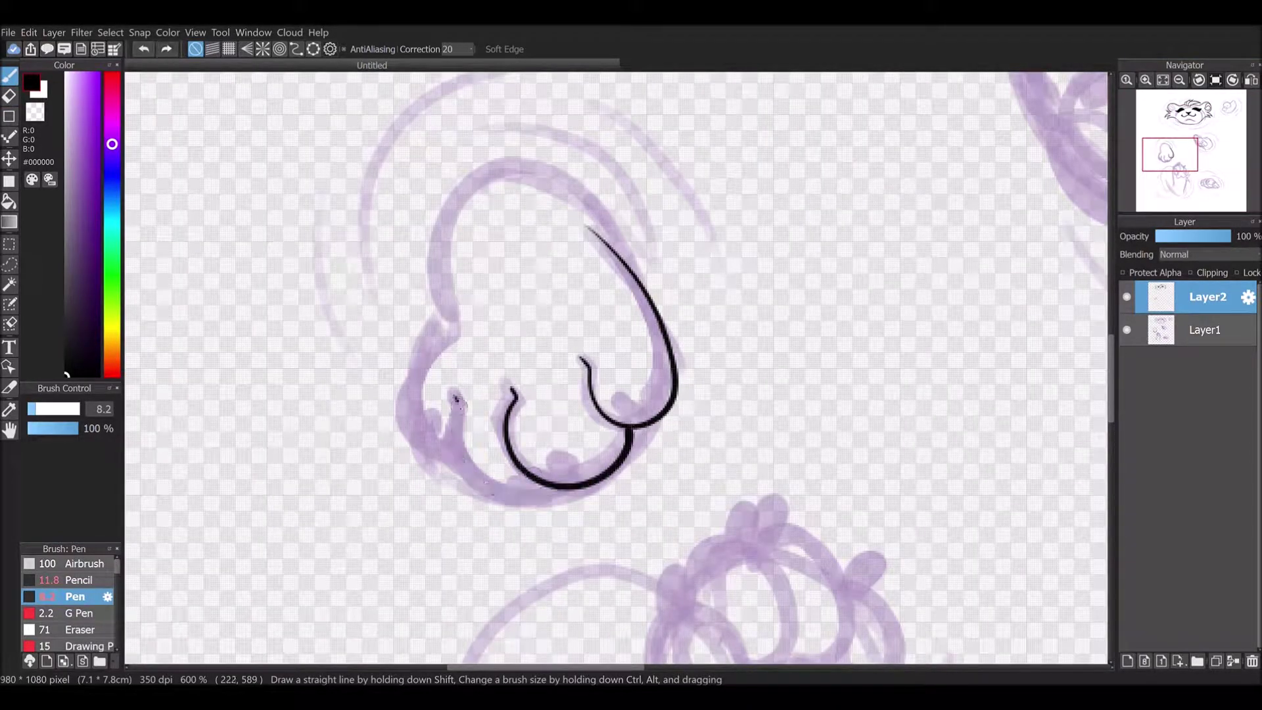
pyautogui.moveTo(455, 398); pyautogui.dragTo(542, 487)
pyautogui.moveTo(451, 463)
pyautogui.mouseDown()
pyautogui.moveTo(441, 272)
pyautogui.moveTo(578, 185)
pyautogui.mouseUp()
pyautogui.scroll(1, 558, 174)
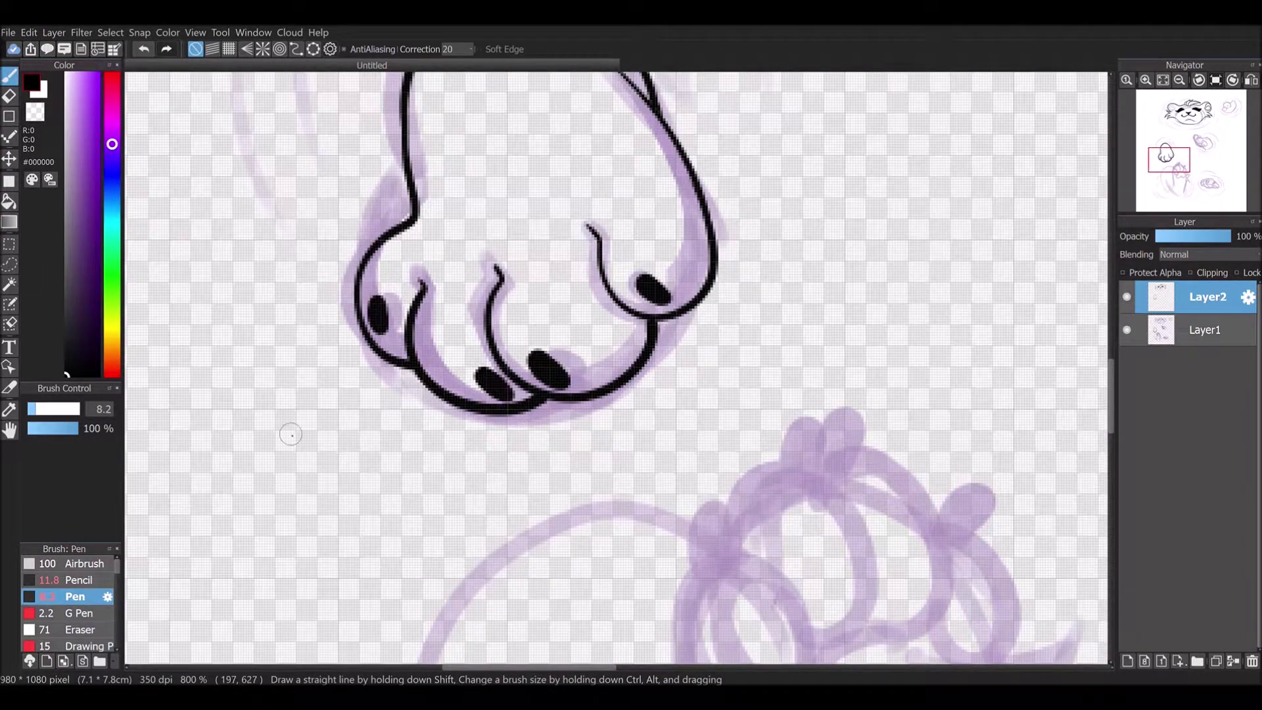
# - Ink the overlapping rounded toes and the curved back of the paw below the head's right side
pyautogui.scroll(-3, 291, 434)
pyautogui.scroll(3, 480, 283)
pyautogui.moveTo(603, 341)
pyautogui.mouseDown()
pyautogui.moveTo(526, 407)
pyautogui.moveTo(485, 404)
pyautogui.moveTo(602, 435)
pyautogui.moveTo(638, 456)
pyautogui.mouseUp()
pyautogui.hotkey('ctrl', 'z')
pyautogui.moveTo(493, 423); pyautogui.dragTo(628, 451)
pyautogui.moveTo(531, 304)
pyautogui.mouseDown()
pyautogui.moveTo(423, 272)
pyautogui.moveTo(490, 421)
pyautogui.mouseUp()
pyautogui.hotkey('ctrl', 'z')
pyautogui.moveTo(488, 254); pyautogui.dragTo(378, 347)
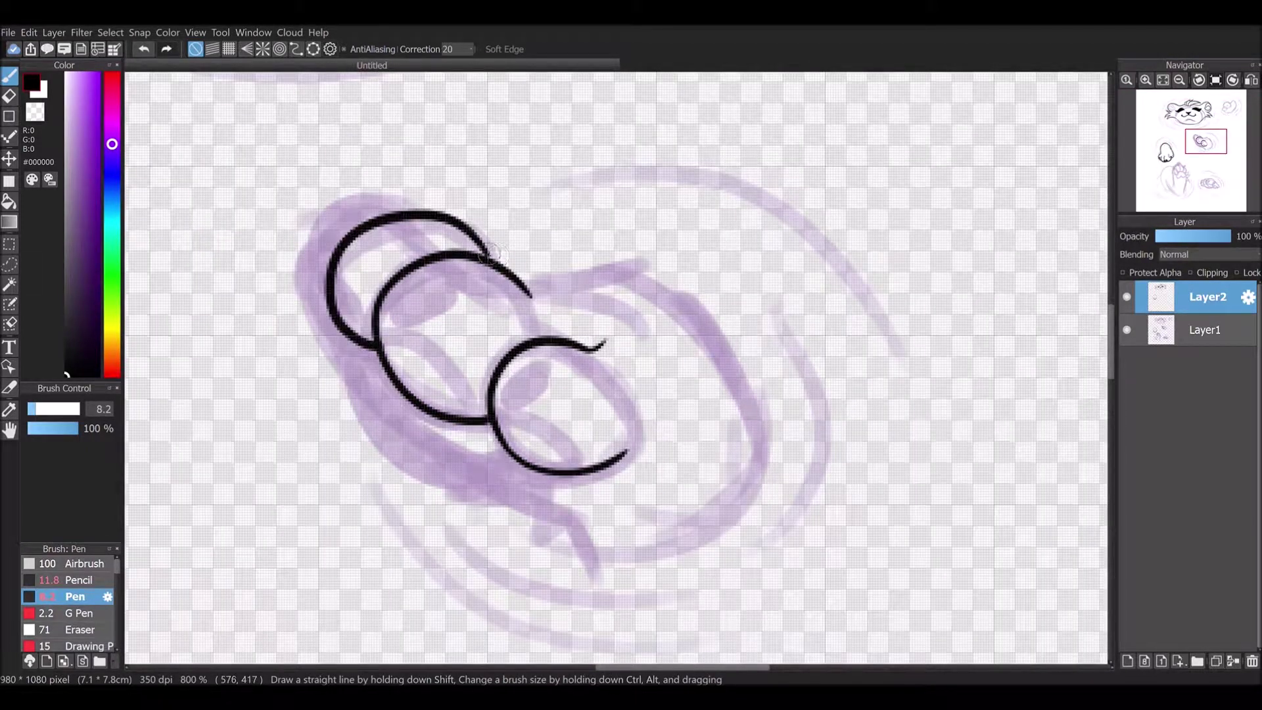
pyautogui.moveTo(525, 287); pyautogui.dragTo(771, 463)
pyautogui.moveTo(419, 213); pyautogui.dragTo(324, 285)
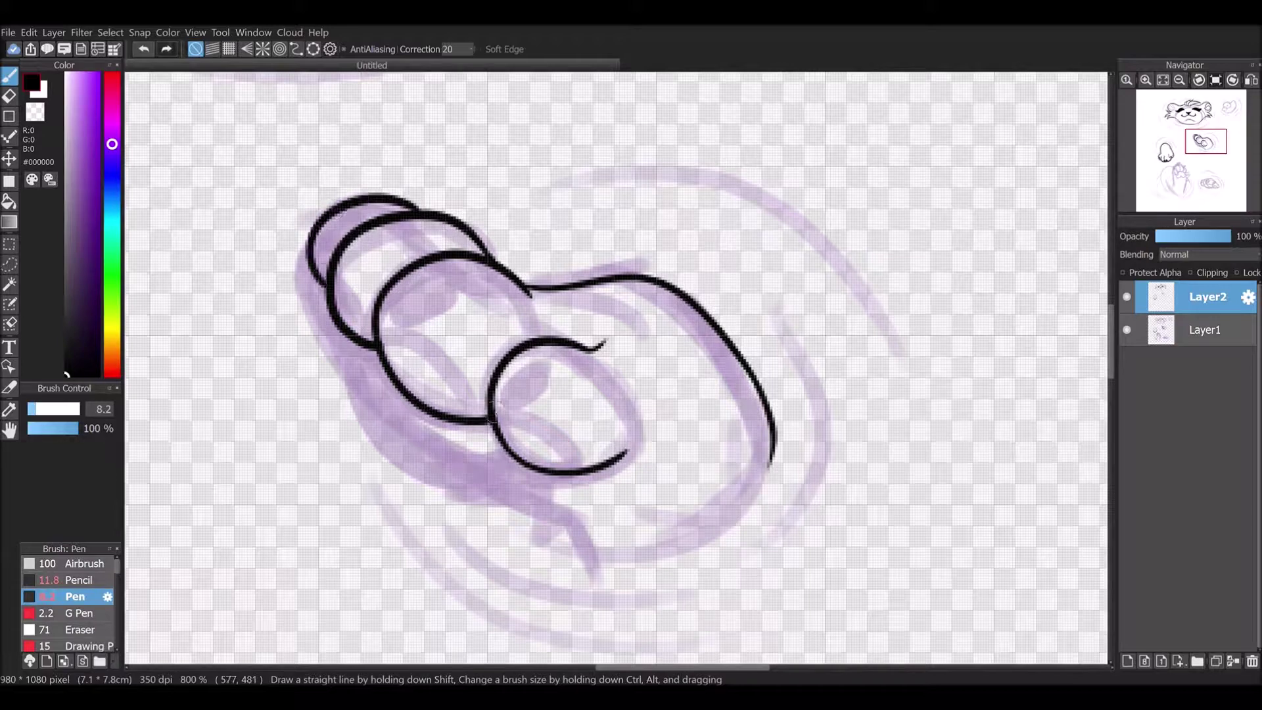
# - Add oval toe pads and solid black claws to each toe of the paw below the head
pyautogui.moveTo(493, 413); pyautogui.dragTo(574, 470)
pyautogui.moveTo(381, 334); pyautogui.dragTo(467, 416)
pyautogui.hotkey('ctrl', 'z')
pyautogui.hotkey('ctrl', 'z')
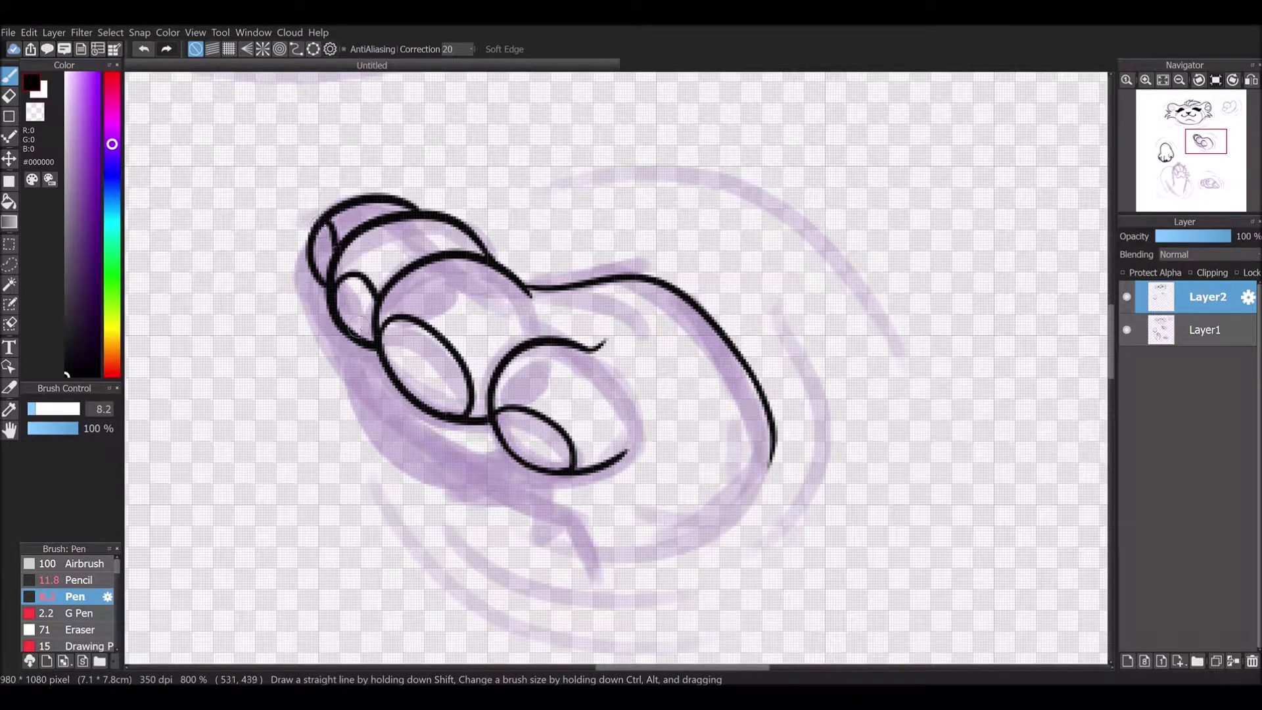
pyautogui.moveTo(412, 244); pyautogui.dragTo(411, 242)
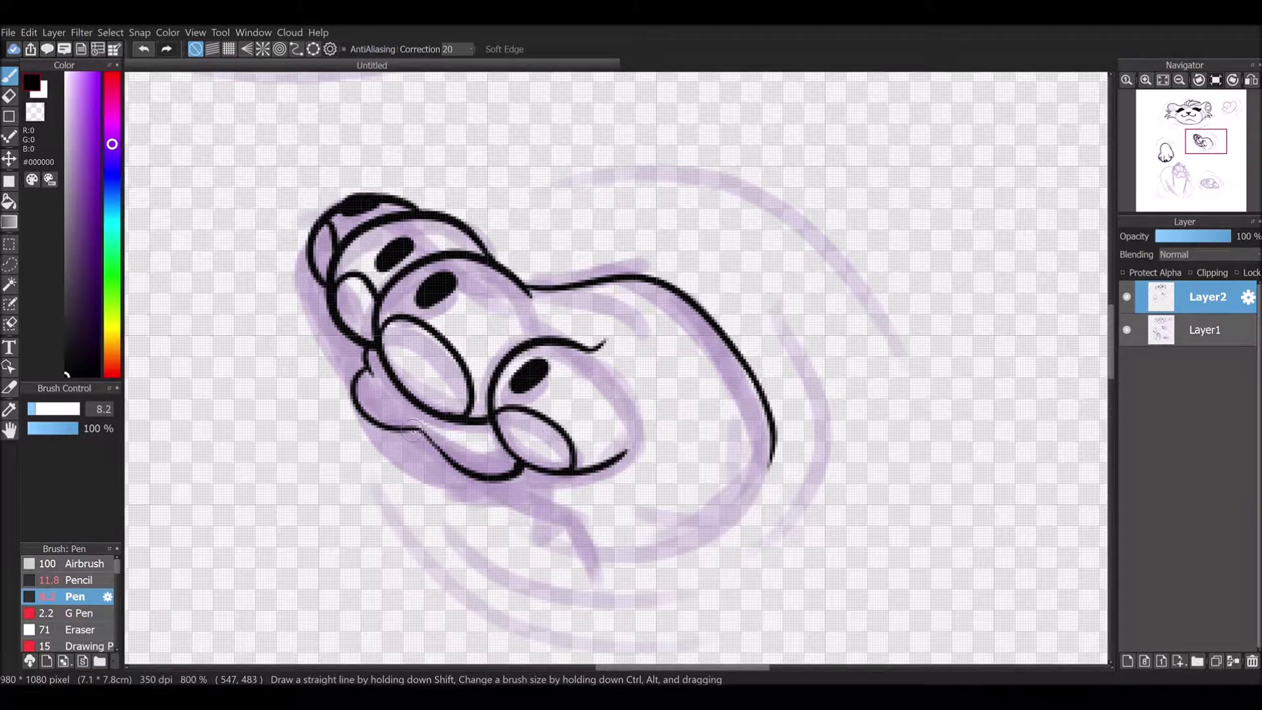
# - Ink the same paw's lower edge with a fur tuft and close the rounded heel contour
pyautogui.moveTo(467, 493)
pyautogui.mouseDown()
pyautogui.moveTo(538, 521)
pyautogui.moveTo(577, 518)
pyautogui.mouseUp()
pyautogui.press('e')
pyautogui.moveTo(776, 449)
pyautogui.mouseDown()
pyautogui.moveTo(590, 559)
pyautogui.moveTo(573, 534)
pyautogui.mouseUp()
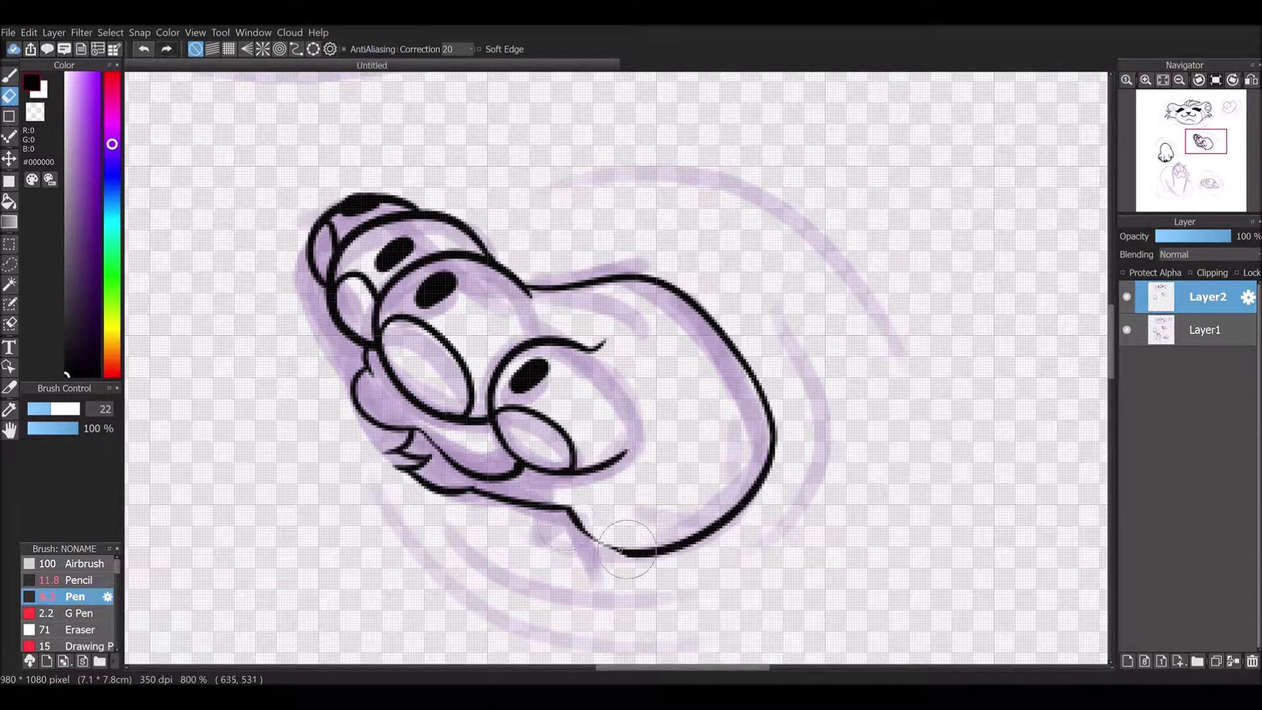
# - Hide the Layer1 sketch and erase the palm edge and fur tuft beneath the paw's toes
pyautogui.click(1126, 330)
pyautogui.scroll(-5, 687, 450)
pyautogui.scroll(5, 662, 443)
pyautogui.press('b')
pyautogui.press('e')
pyautogui.moveTo(581, 289)
pyautogui.mouseDown()
pyautogui.moveTo(718, 407)
pyautogui.moveTo(571, 282)
pyautogui.moveTo(671, 337)
pyautogui.moveTo(690, 359)
pyautogui.mouseUp()
# - Redraw the paw's palm edge and spiky fur tufts on its lower side, with the Layer1 sketch shown again
pyautogui.press('b')
pyautogui.hotkey('ctrl', 'z')
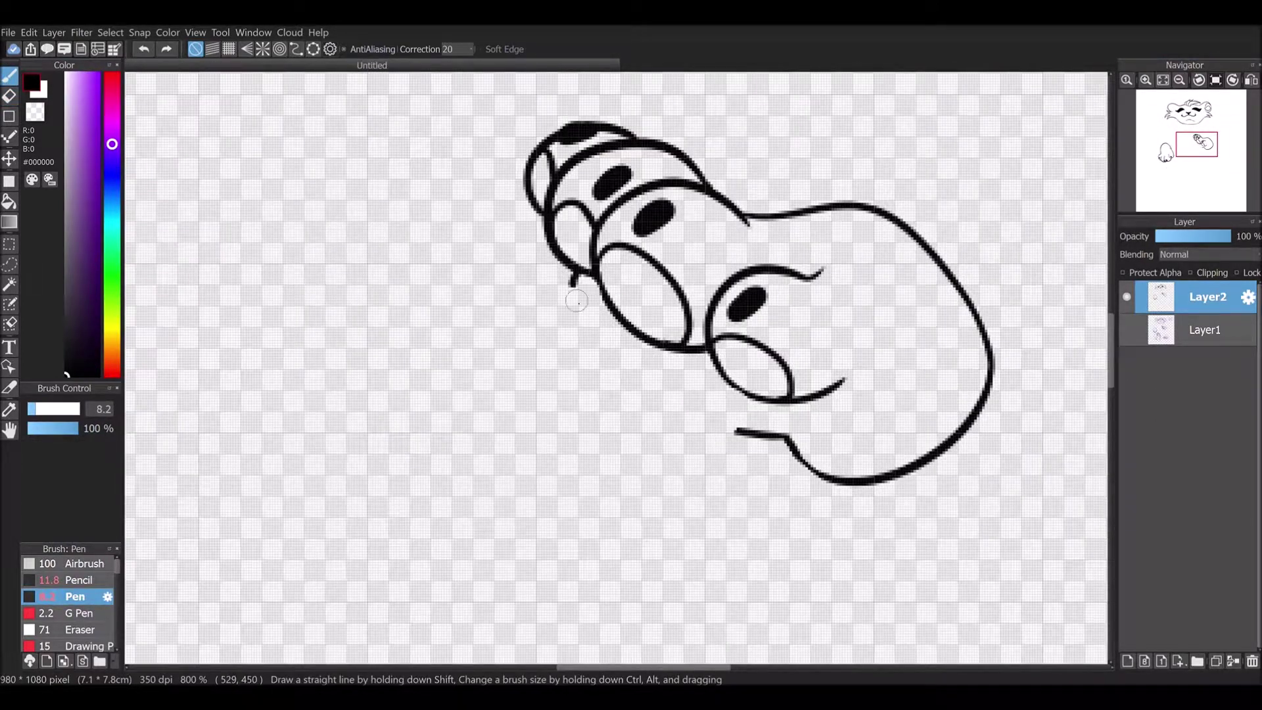
pyautogui.moveTo(592, 307); pyautogui.dragTo(715, 363)
pyautogui.click(1126, 330)
pyautogui.moveTo(574, 268); pyautogui.dragTo(539, 279)
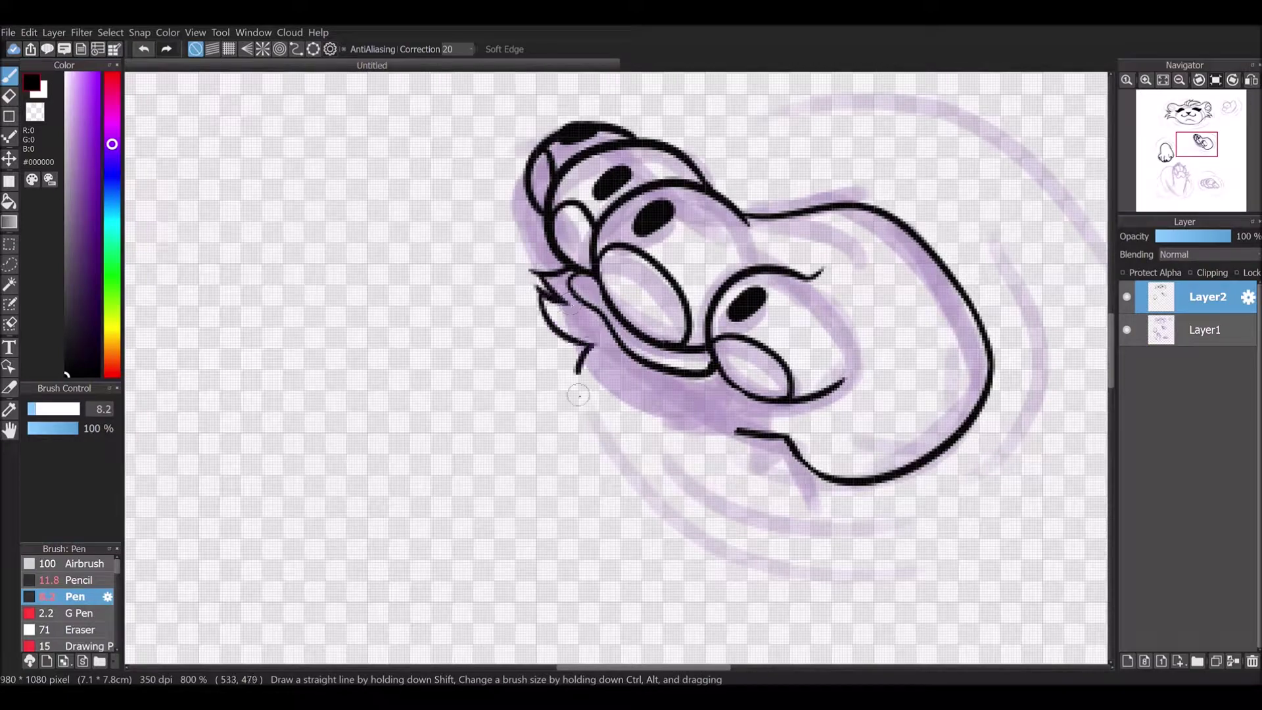
pyautogui.moveTo(603, 399); pyautogui.dragTo(792, 446)
pyautogui.press('e')
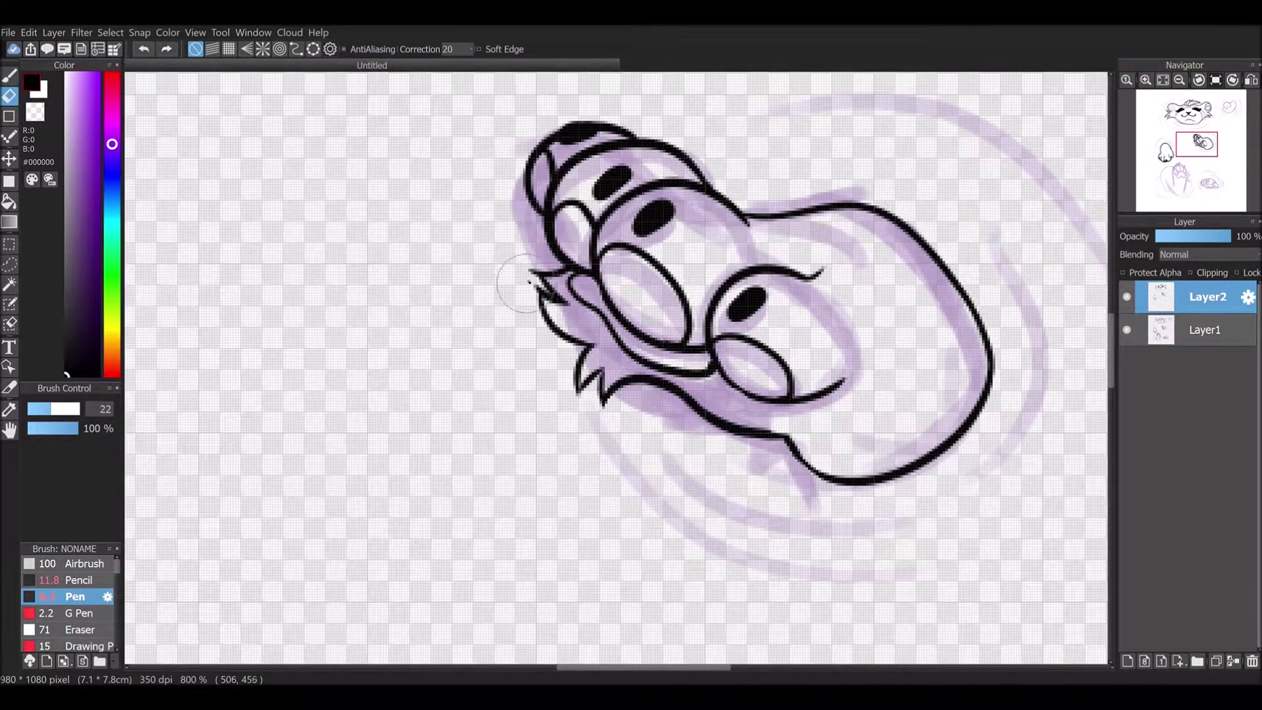
# - Review the inked lines with the Layer1 sketch temporarily hidden
pyautogui.click(1126, 330)
pyautogui.scroll(-6, 824, 393)
pyautogui.scroll(2, 960, 526)
pyautogui.scroll(-1, 859, 390)
pyautogui.click(1126, 330)
# - Ink the raised hind leg's long lower contour, curving around the bottom and up its right side
pyautogui.scroll(4, 718, 556)
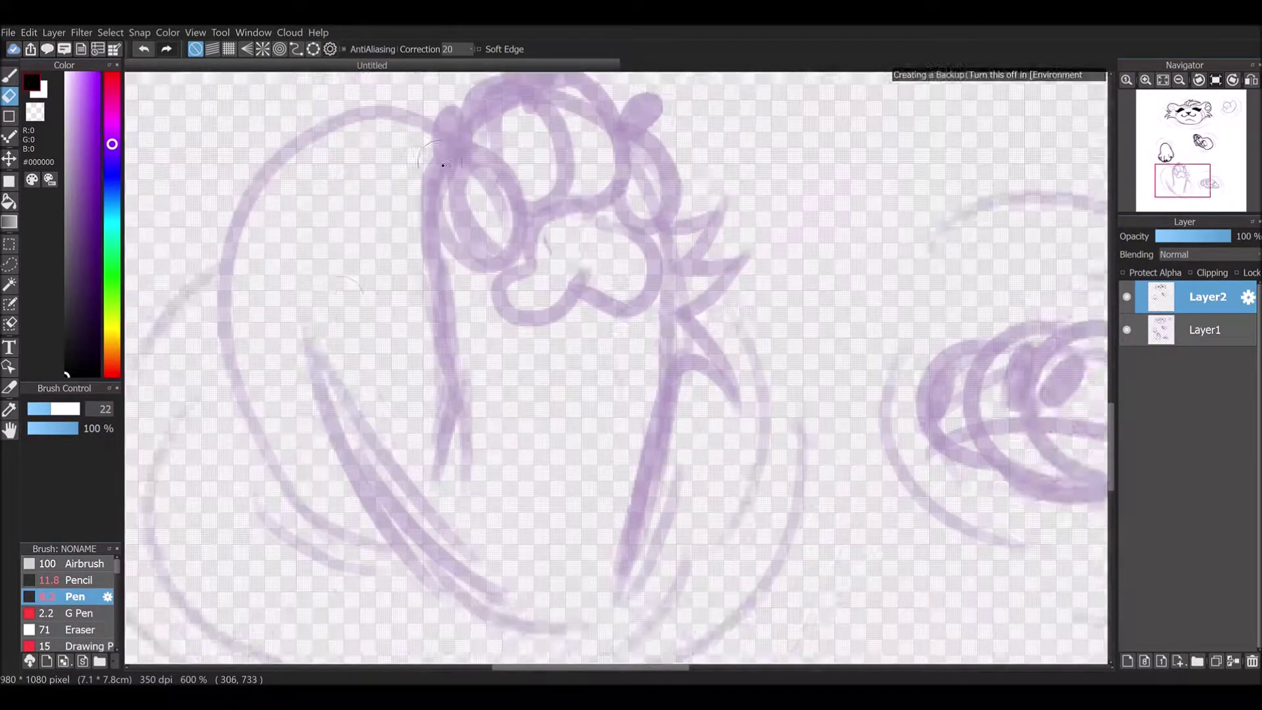
pyautogui.moveTo(364, 465); pyautogui.dragTo(463, 521)
pyautogui.press('b')
pyautogui.scroll(-4, 613, 515)
pyautogui.scroll(4, 614, 516)
pyautogui.moveTo(375, 299)
pyautogui.mouseDown()
pyautogui.moveTo(657, 555)
pyautogui.moveTo(709, 444)
pyautogui.mouseUp()
pyautogui.moveTo(728, 372); pyautogui.dragTo(813, 370)
pyautogui.moveTo(742, 341); pyautogui.dragTo(701, 503)
pyautogui.press('e')
pyautogui.press('b')
# - Ink the pointed fur tufts along the hind leg's right side and erase the overshooting tips
pyautogui.moveTo(741, 261); pyautogui.dragTo(804, 363)
pyautogui.press('e')
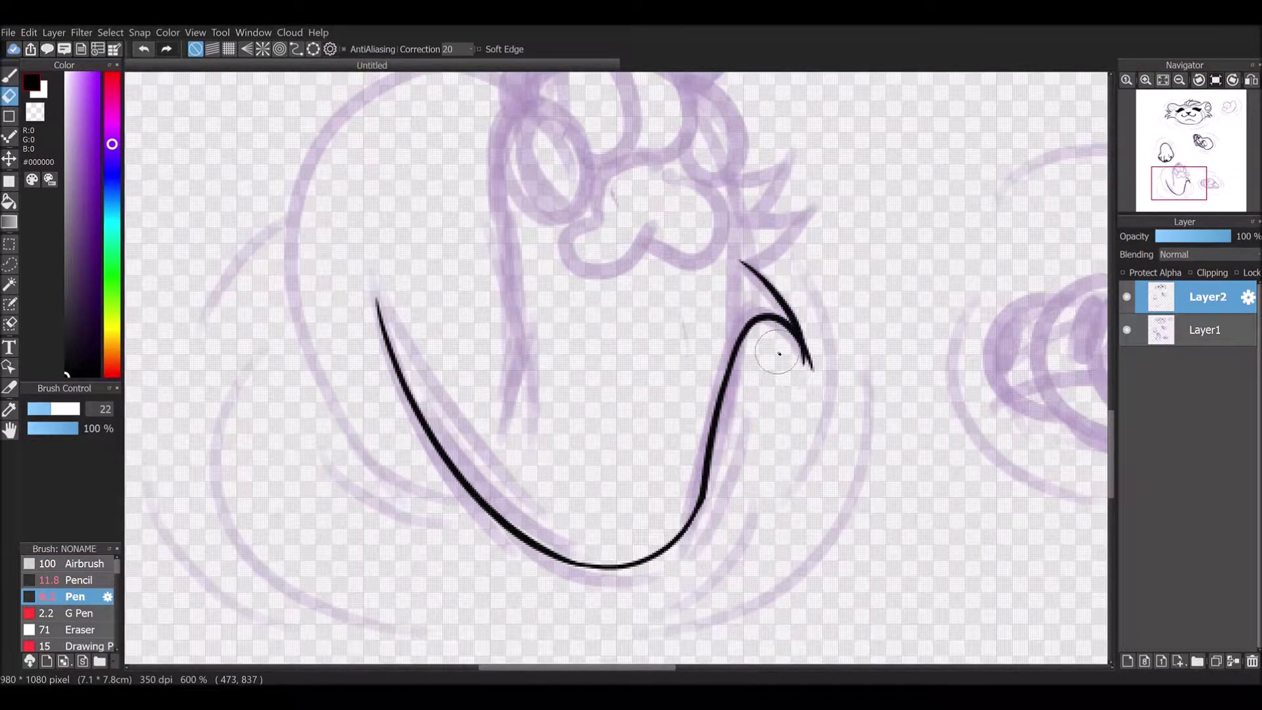
pyautogui.press('b')
pyautogui.moveTo(741, 265); pyautogui.dragTo(801, 213)
pyautogui.press('e')
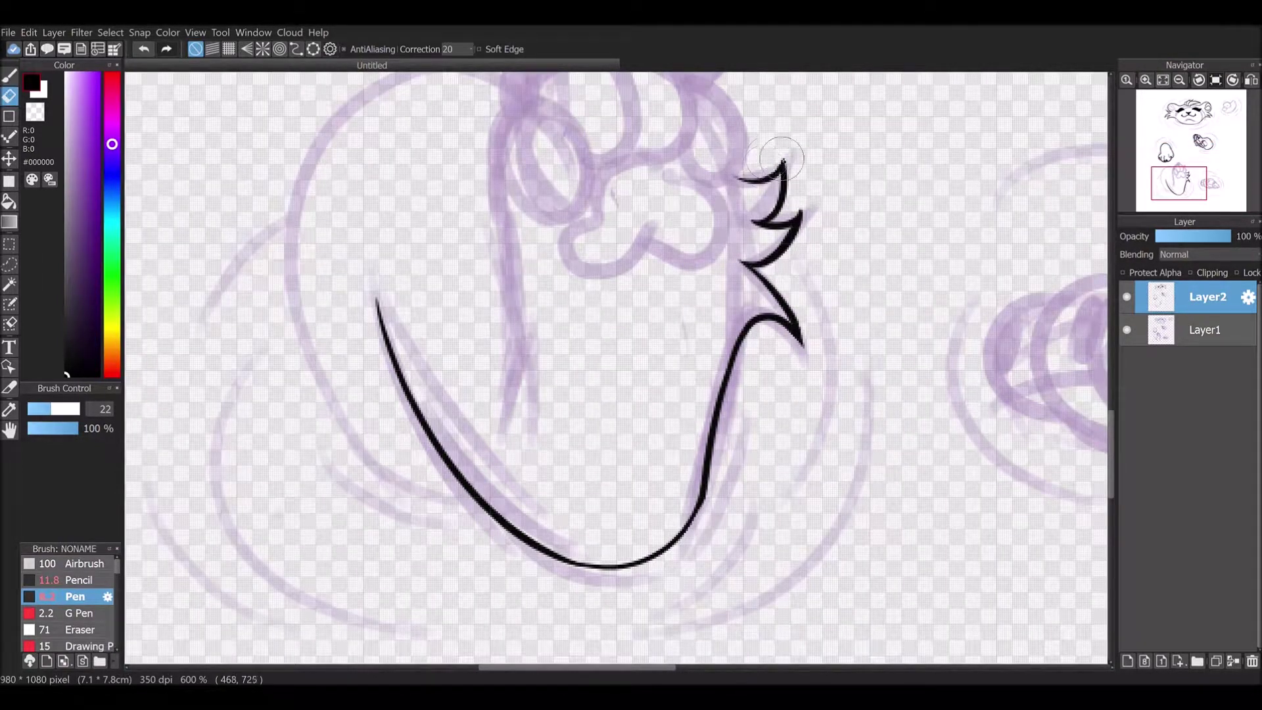
pyautogui.press('b')
pyautogui.scroll(1, 631, 197)
pyautogui.moveTo(512, 302); pyautogui.dragTo(594, 292)
pyautogui.moveTo(496, 329); pyautogui.dragTo(567, 419)
pyautogui.hotkey('ctrl', 'z')
pyautogui.hotkey('ctrl', 'z')
pyautogui.moveTo(510, 306); pyautogui.dragTo(572, 405)
pyautogui.hotkey('ctrl', 'z')
pyautogui.moveTo(512, 303)
pyautogui.mouseDown()
pyautogui.moveTo(516, 335)
pyautogui.moveTo(508, 304)
pyautogui.moveTo(587, 298)
pyautogui.moveTo(602, 318)
pyautogui.mouseUp()
pyautogui.hotkey('ctrl', 'z')
pyautogui.hotkey('ctrl', 'z')
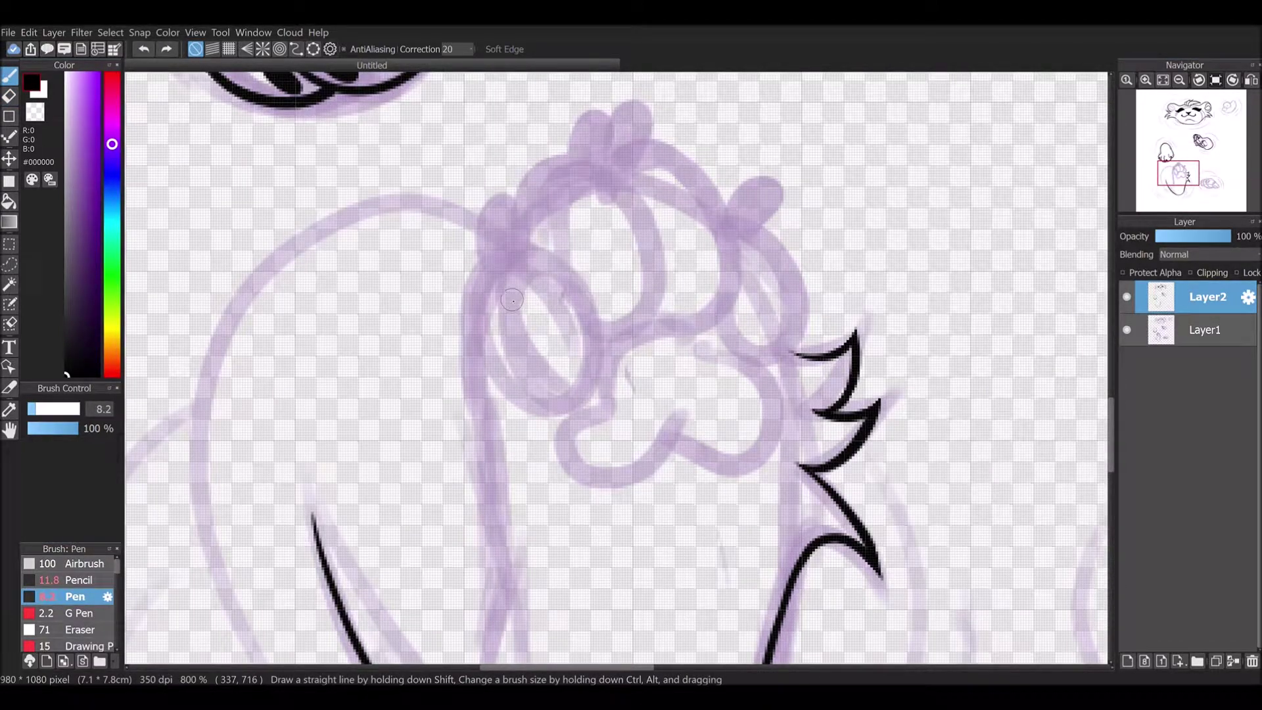
# - Ink four oval toe pads on the raised hind paw
pyautogui.moveTo(510, 329); pyautogui.dragTo(526, 366)
pyautogui.moveTo(562, 255); pyautogui.dragTo(612, 330)
pyautogui.moveTo(629, 188); pyautogui.dragTo(660, 320)
pyautogui.moveTo(728, 227); pyautogui.dragTo(792, 338)
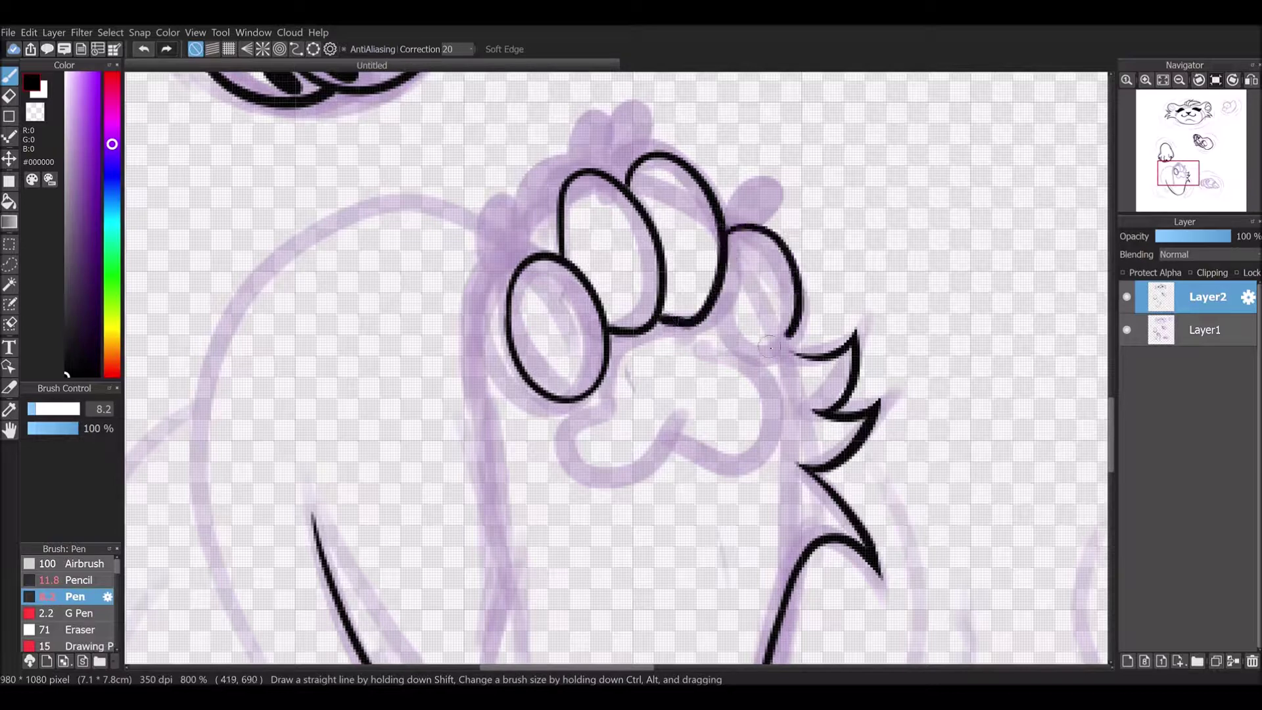
pyautogui.hotkey('ctrl', 'z')
pyautogui.moveTo(711, 316); pyautogui.dragTo(774, 352)
pyautogui.moveTo(728, 227); pyautogui.dragTo(787, 345)
# - Ink the lobed main pad beneath the hind paw's toe pads
pyautogui.moveTo(594, 391)
pyautogui.mouseDown()
pyautogui.moveTo(681, 427)
pyautogui.moveTo(764, 355)
pyautogui.mouseUp()
pyautogui.hotkey('ctrl', 'z')
pyautogui.hotkey('ctrl', 'z')
pyautogui.moveTo(671, 441); pyautogui.dragTo(761, 357)
pyautogui.hotkey('ctrl', 'z')
pyautogui.hotkey('ctrl', 'z')
# - Ink the outer toe contours around the hind paw's pads and add solid black claws at their tips
pyautogui.moveTo(559, 254); pyautogui.dragTo(471, 342)
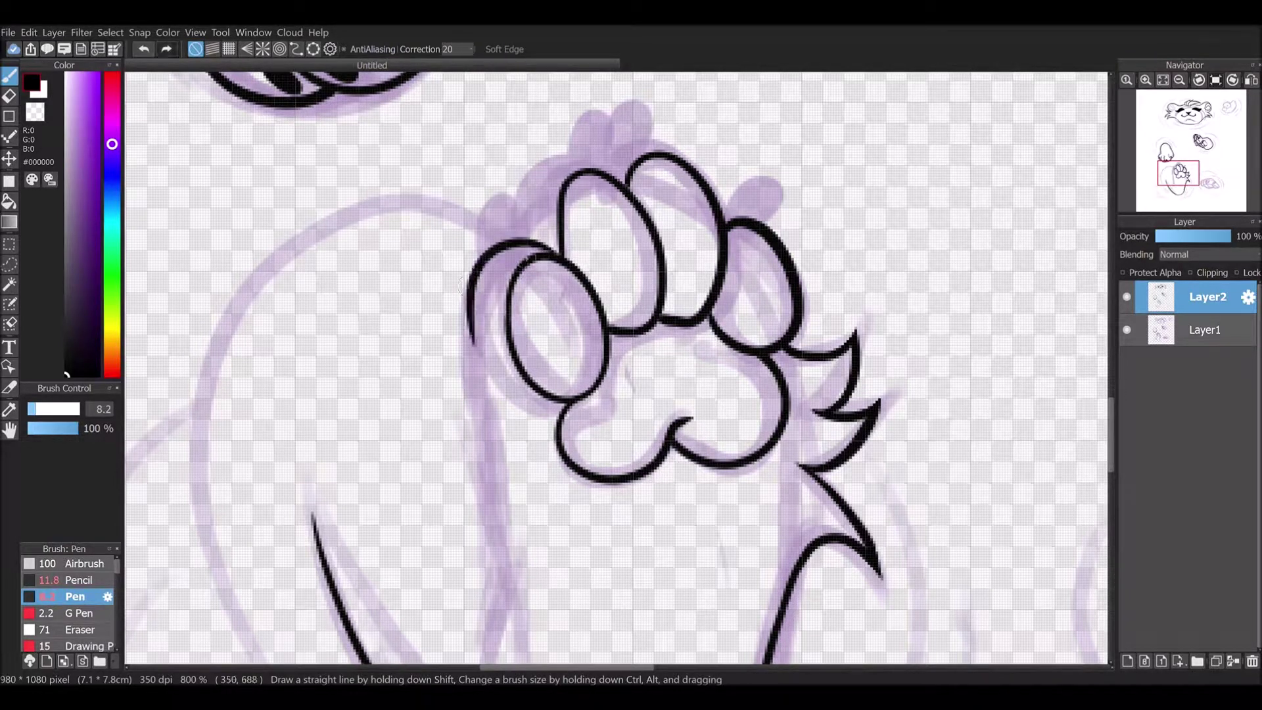
pyautogui.moveTo(504, 238); pyautogui.dragTo(509, 255)
pyautogui.moveTo(564, 155); pyautogui.dragTo(572, 153)
pyautogui.hotkey('ctrl', 'z')
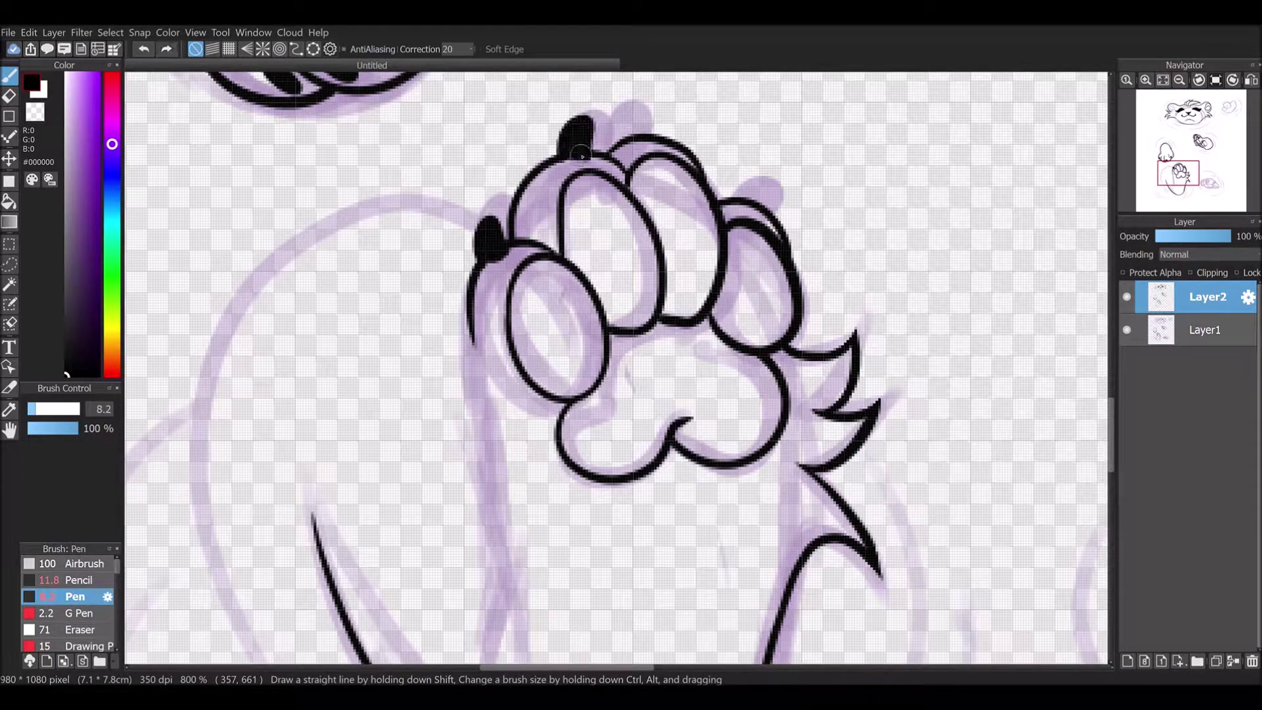
pyautogui.moveTo(747, 203); pyautogui.dragTo(758, 199)
pyautogui.scroll(-3, 757, 199)
pyautogui.scroll(2, 662, 304)
pyautogui.moveTo(624, 203)
pyautogui.mouseDown()
pyautogui.moveTo(646, 449)
pyautogui.moveTo(633, 476)
pyautogui.moveTo(655, 379)
pyautogui.mouseUp()
pyautogui.hotkey('ctrl', 'z')
pyautogui.hotkey('ctrl', 'z')
pyautogui.hotkey('ctrl', 'z')
# - Ink the large rounded thigh contour behind the raised hind leg
pyautogui.scroll(-3, 609, 470)
pyautogui.scroll(4, 603, 430)
pyautogui.moveTo(655, 123); pyautogui.dragTo(437, 583)
pyautogui.scroll(-1, 437, 583)
pyautogui.moveTo(435, 230)
pyautogui.mouseDown()
pyautogui.moveTo(535, 498)
pyautogui.moveTo(608, 508)
pyautogui.mouseUp()
pyautogui.press('e')
pyautogui.moveTo(418, 263); pyautogui.dragTo(434, 436)
pyautogui.hotkey('ctrl', 'z')
pyautogui.moveTo(419, 197); pyautogui.dragTo(434, 371)
pyautogui.hotkey('ctrl', 'z')
pyautogui.scroll(-3, 668, 443)
pyautogui.scroll(4, 973, 443)
pyautogui.press('b')
pyautogui.moveTo(815, 371); pyautogui.dragTo(825, 470)
pyautogui.hotkey('ctrl', 'z')
pyautogui.moveTo(822, 360)
pyautogui.mouseDown()
pyautogui.moveTo(689, 339)
pyautogui.moveTo(812, 386)
pyautogui.mouseUp()
pyautogui.hotkey('ctrl', 'z')
pyautogui.hotkey('ctrl', 'z')
# - Ink the four overlapping round toes of the paw in the canvas's lower right
pyautogui.moveTo(740, 322)
pyautogui.mouseDown()
pyautogui.moveTo(783, 454)
pyautogui.moveTo(733, 327)
pyautogui.moveTo(675, 424)
pyautogui.mouseUp()
pyautogui.moveTo(583, 248)
pyautogui.mouseDown()
pyautogui.moveTo(459, 338)
pyautogui.moveTo(567, 412)
pyautogui.mouseUp()
pyautogui.moveTo(472, 272); pyautogui.dragTo(470, 411)
pyautogui.hotkey('ctrl', 'z')
pyautogui.moveTo(472, 272)
pyautogui.mouseDown()
pyautogui.moveTo(400, 318)
pyautogui.moveTo(488, 404)
pyautogui.mouseUp()
# - Add an oval pad and a solid black claw to each toe of the lower-right paw
pyautogui.moveTo(683, 417)
pyautogui.mouseDown()
pyautogui.moveTo(777, 465)
pyautogui.moveTo(687, 411)
pyautogui.mouseUp()
pyautogui.moveTo(559, 382); pyautogui.dragTo(654, 380)
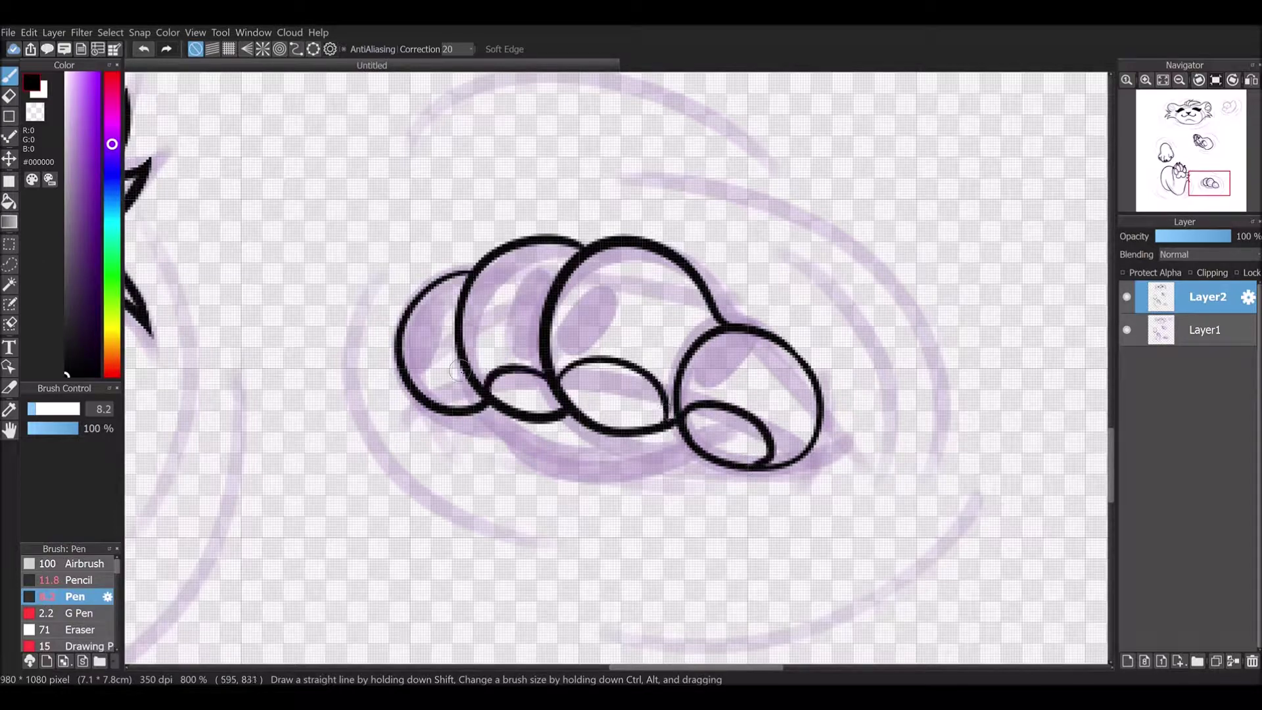
pyautogui.moveTo(730, 352); pyautogui.dragTo(714, 385)
pyautogui.moveTo(582, 289); pyautogui.dragTo(572, 342)
pyautogui.moveTo(523, 282); pyautogui.dragTo(519, 331)
pyautogui.moveTo(421, 316); pyautogui.dragTo(416, 337)
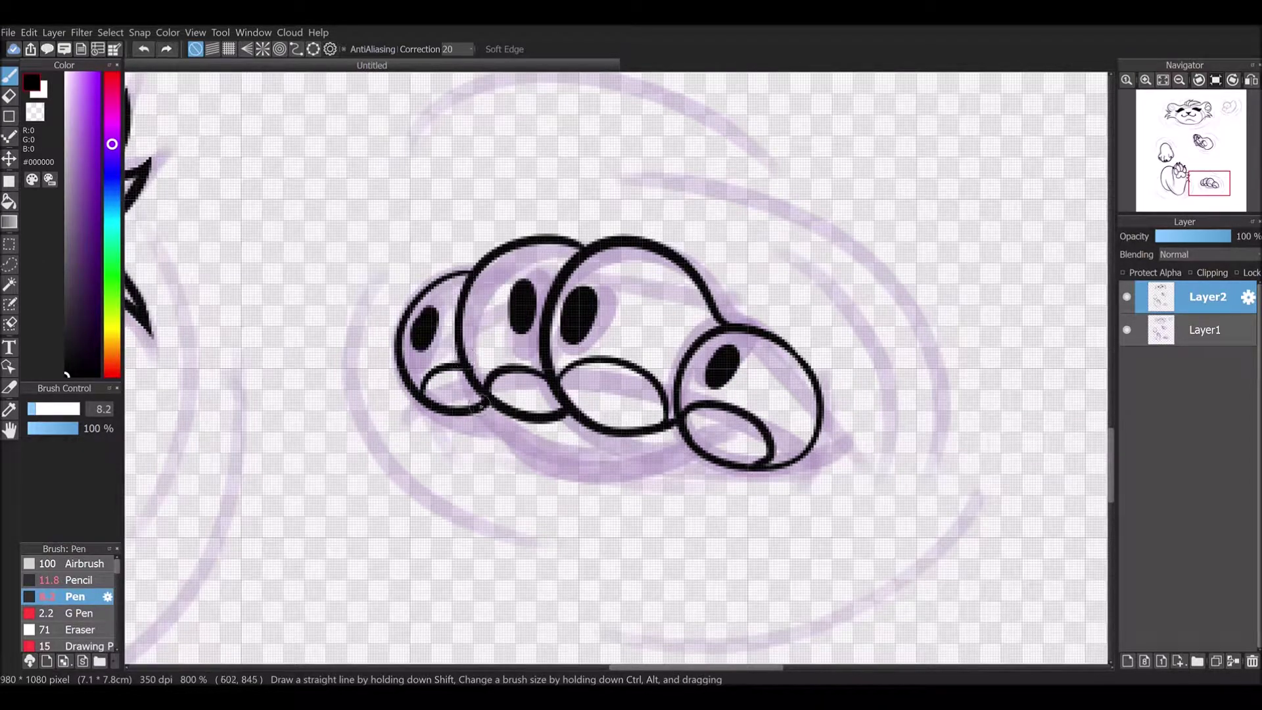
# - Ink the rubber duck in the canvas's upper right over its sketch, including its beak, body and dot eye
pyautogui.scroll(-6, 539, 396)
pyautogui.scroll(6, 736, 213)
pyautogui.moveTo(512, 362); pyautogui.dragTo(620, 362)
pyautogui.hotkey('ctrl', 'z')
pyautogui.moveTo(510, 361); pyautogui.dragTo(621, 371)
pyautogui.moveTo(515, 360); pyautogui.dragTo(608, 402)
pyautogui.moveTo(624, 289); pyautogui.dragTo(625, 319)
pyautogui.moveTo(538, 330)
pyautogui.mouseDown()
pyautogui.moveTo(671, 221)
pyautogui.moveTo(721, 341)
pyautogui.moveTo(539, 250)
pyautogui.moveTo(782, 249)
pyautogui.moveTo(831, 289)
pyautogui.moveTo(601, 424)
pyautogui.mouseUp()
pyautogui.hotkey('ctrl', 'z')
pyautogui.hotkey('ctrl', 'z')
pyautogui.scroll(-5, 631, 595)
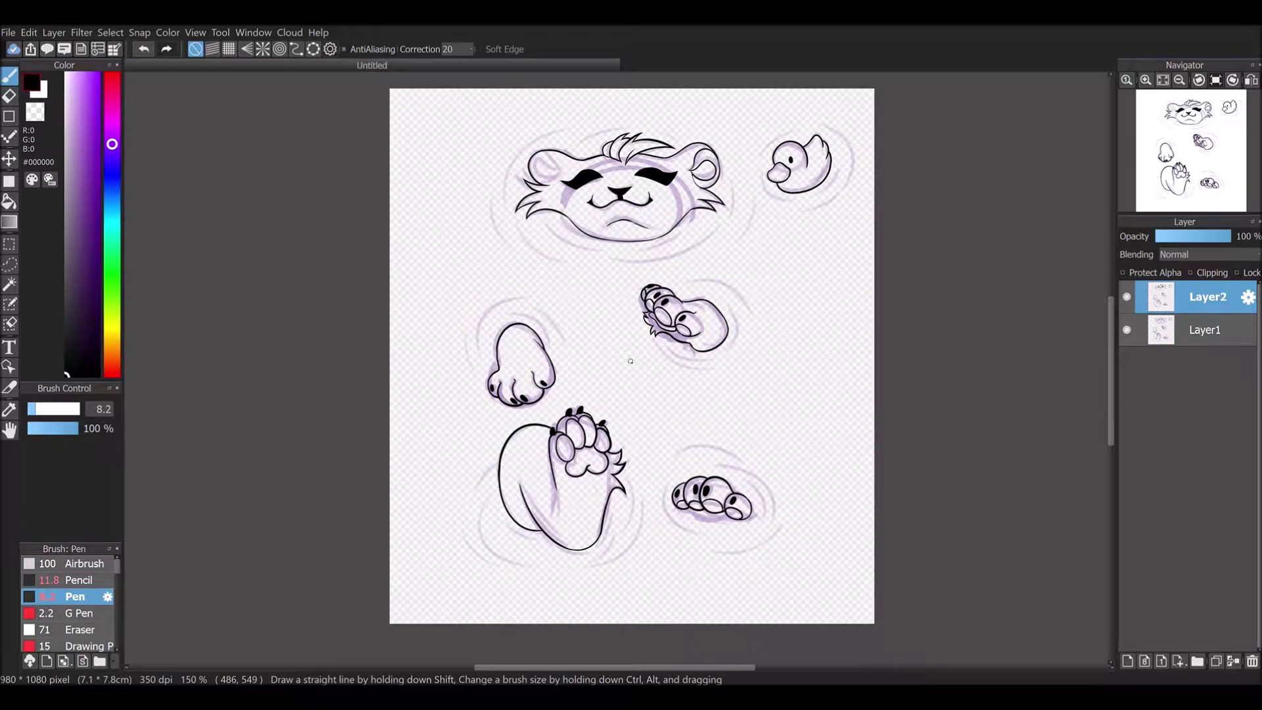
# - Hide the Layer1 sketch and add a new layer between Layer1 and Layer2 for the flat colours
pyautogui.click(1126, 329)
pyautogui.click(1126, 332)
pyautogui.moveTo(802, 386); pyautogui.dragTo(810, 376)
pyautogui.click(1127, 330)
pyautogui.click(1205, 330)
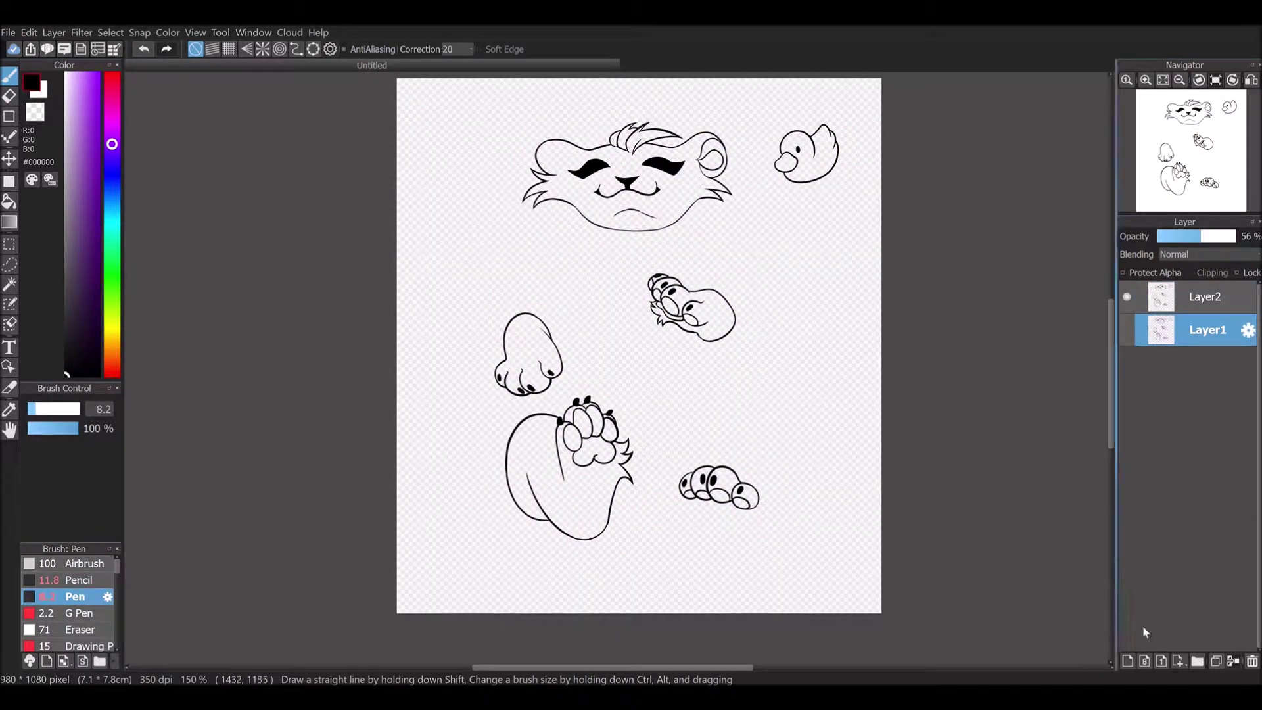
pyautogui.click(1128, 662)
pyautogui.scroll(2, 631, 134)
# - Ink the inner-ear contours of the head's left ear on Layer2 with the Layer1 sketch shown, then hide the sketch again
pyautogui.click(1204, 297)
pyautogui.click(1127, 363)
pyautogui.scroll(4, 411, 161)
pyautogui.moveTo(710, 357)
pyautogui.mouseDown()
pyautogui.moveTo(516, 344)
pyautogui.moveTo(715, 369)
pyautogui.mouseUp()
pyautogui.moveTo(605, 187); pyautogui.dragTo(710, 355)
pyautogui.hotkey('ctrl', 'z')
pyautogui.hotkey('ctrl', 'z')
pyautogui.moveTo(568, 188)
pyautogui.mouseDown()
pyautogui.moveTo(673, 267)
pyautogui.moveTo(700, 352)
pyautogui.mouseUp()
pyautogui.hotkey('ctrl', 'z')
pyautogui.moveTo(617, 464); pyautogui.dragTo(717, 368)
pyautogui.hotkey('ctrl', 'z')
pyautogui.moveTo(582, 461); pyautogui.dragTo(684, 420)
pyautogui.hotkey('ctrl', 'z')
pyautogui.moveTo(622, 462); pyautogui.dragTo(716, 369)
pyautogui.scroll(-6, 670, 316)
pyautogui.moveTo(671, 315); pyautogui.dragTo(566, 178)
pyautogui.click(1127, 363)
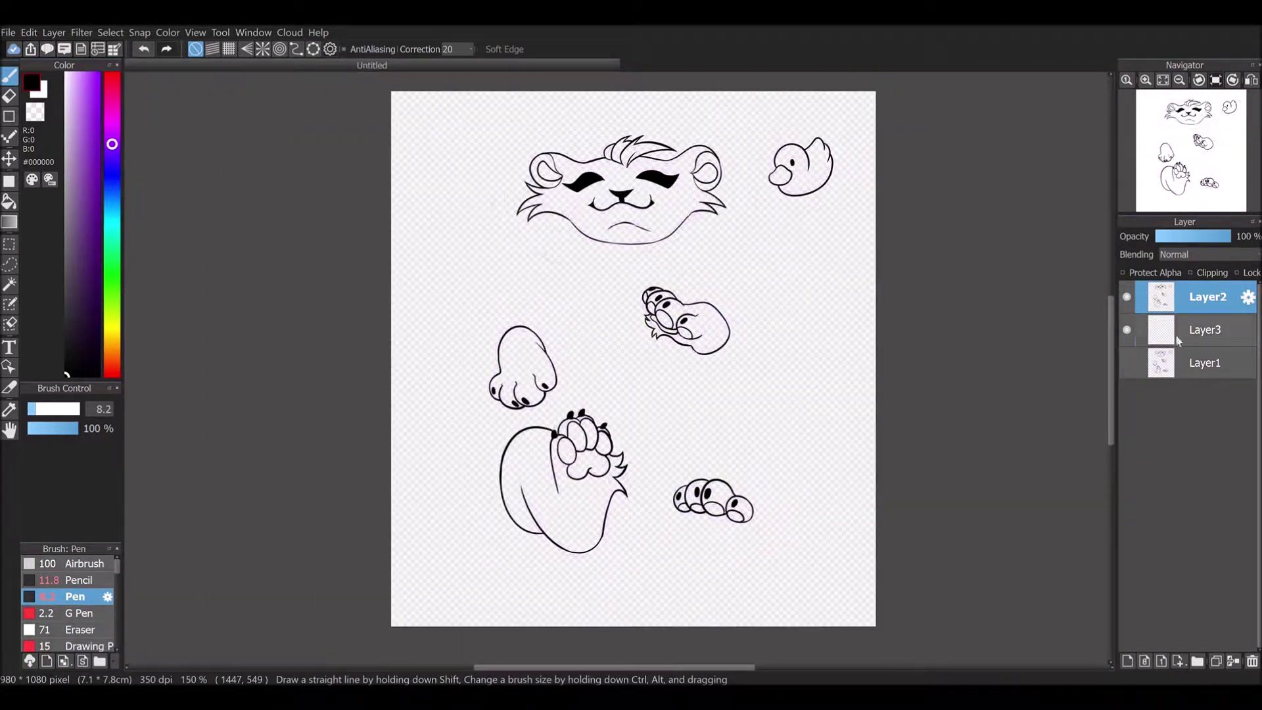
# - Make Layer3 active and pick the dark purple #3B1859 from the dark tiger in Opposite Tiger Designs September 2019.png
pyautogui.click(1159, 343)
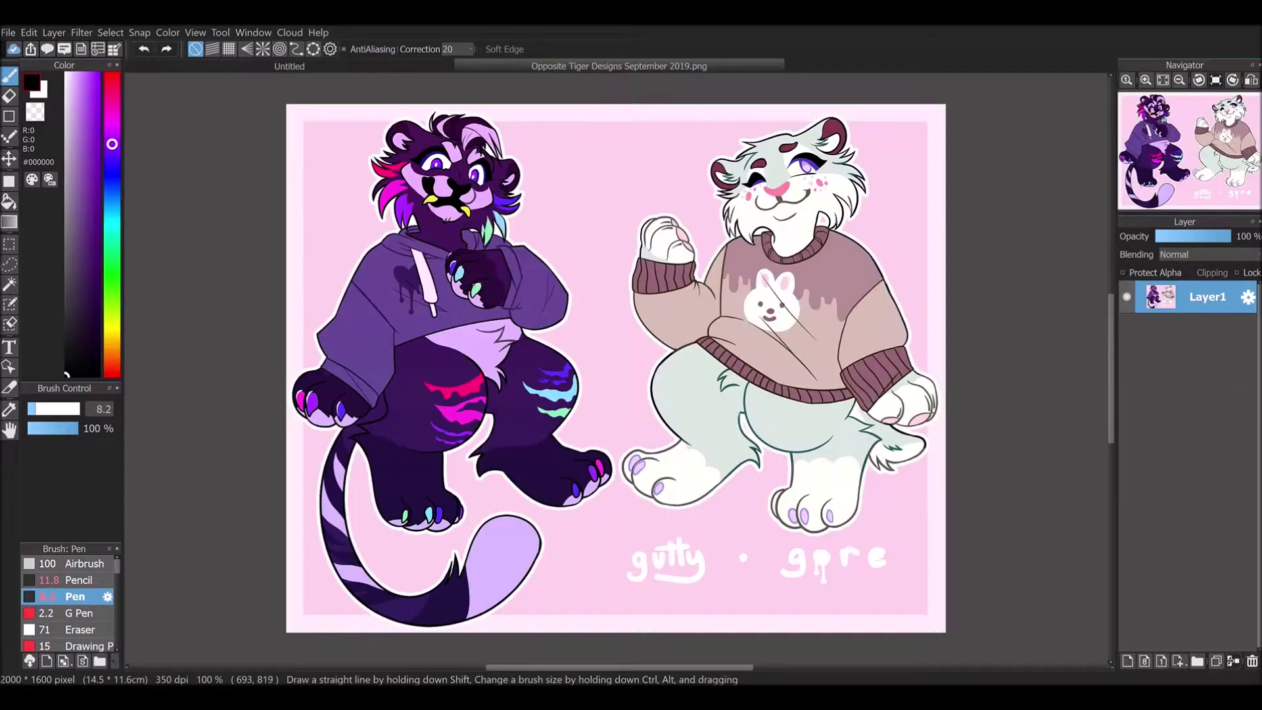
pyautogui.scroll(3, 698, 173)
pyautogui.scroll(-3, 698, 173)
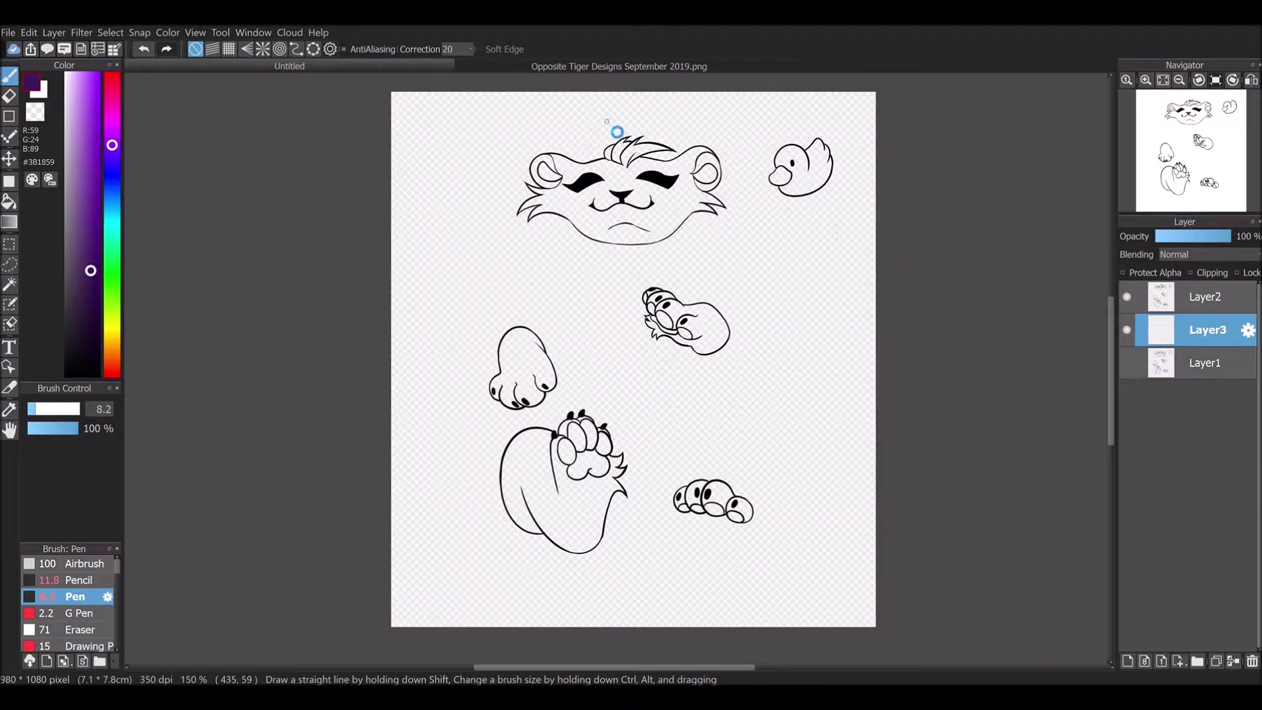
# - Try selecting the inked figures with the Magic Wand at an expansion of 2 pixels
pyautogui.press('w')
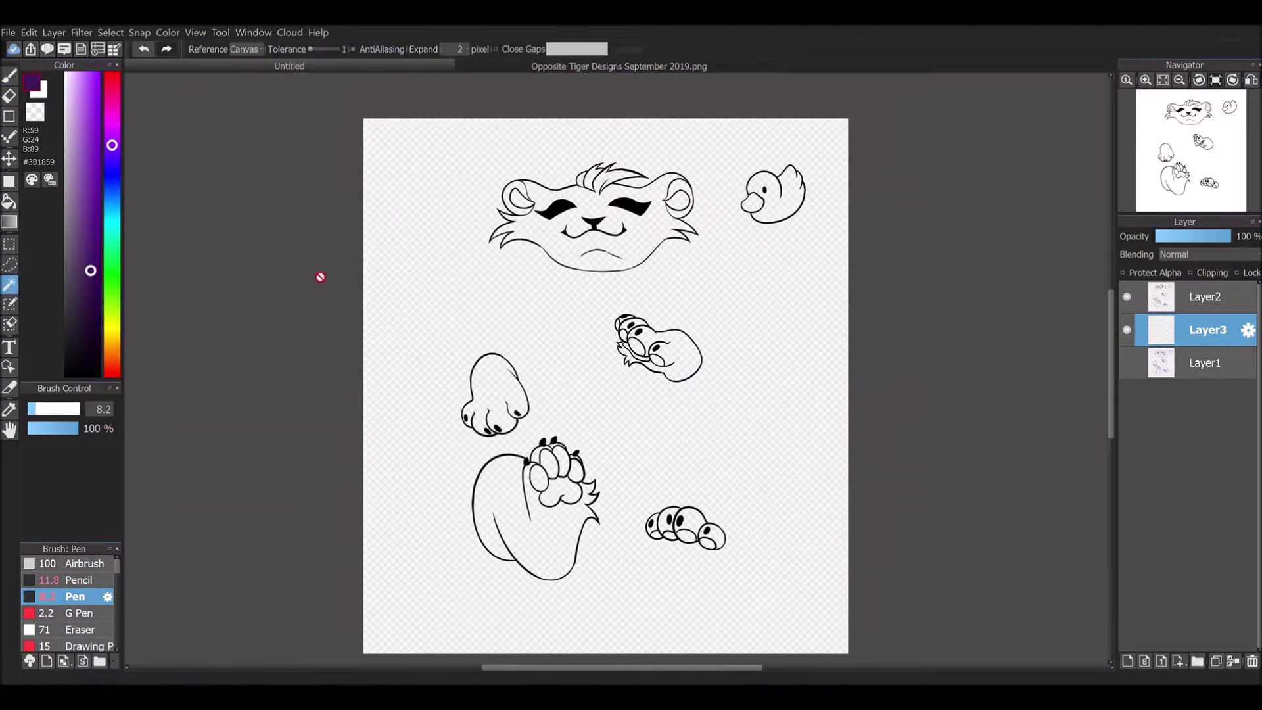
pyautogui.scroll(3, 533, 635)
pyautogui.moveTo(513, 198); pyautogui.dragTo(531, 566)
pyautogui.scroll(-1, 506, 328)
pyautogui.moveTo(571, 263)
pyautogui.mouseDown()
pyautogui.moveTo(461, 592)
pyautogui.moveTo(460, 504)
pyautogui.mouseUp()
pyautogui.click(10, 324)
pyautogui.scroll(3, 651, 555)
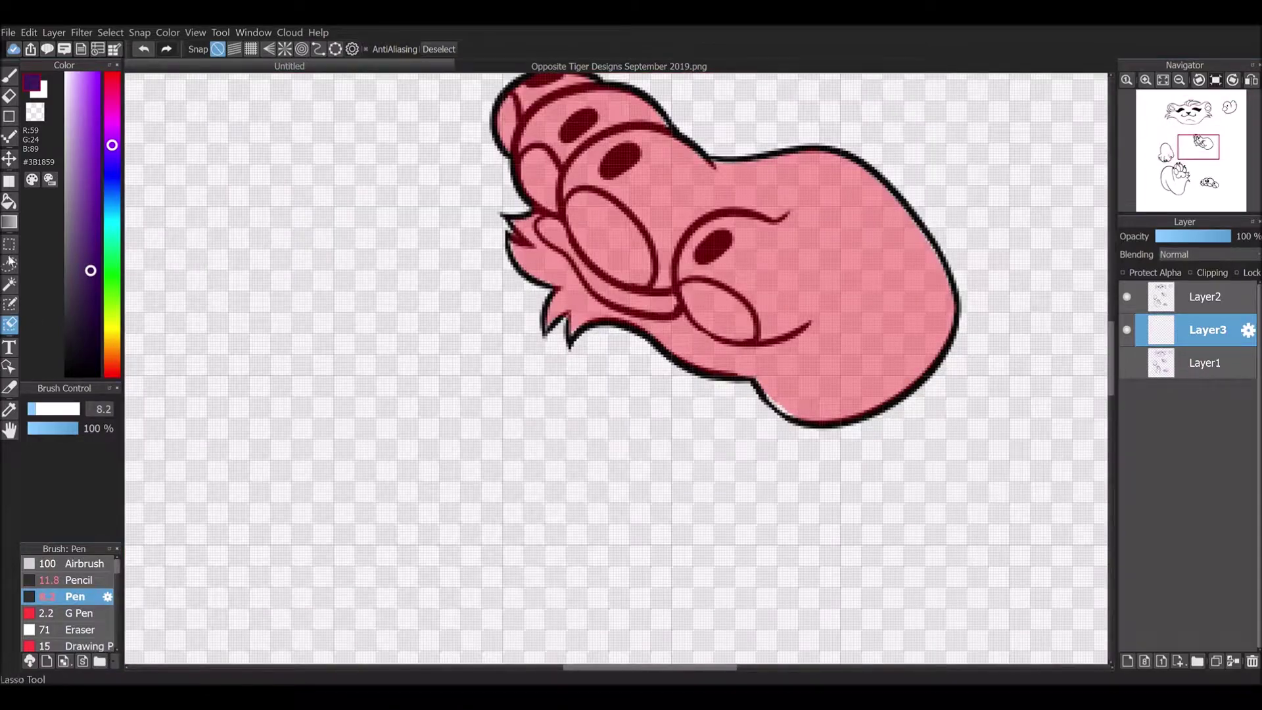
# - Select all the inked figures with the Magic Wand, using an expansion of 1 pixel
pyautogui.click(9, 284)
pyautogui.click(403, 263)
pyautogui.scroll(-5, 426, 278)
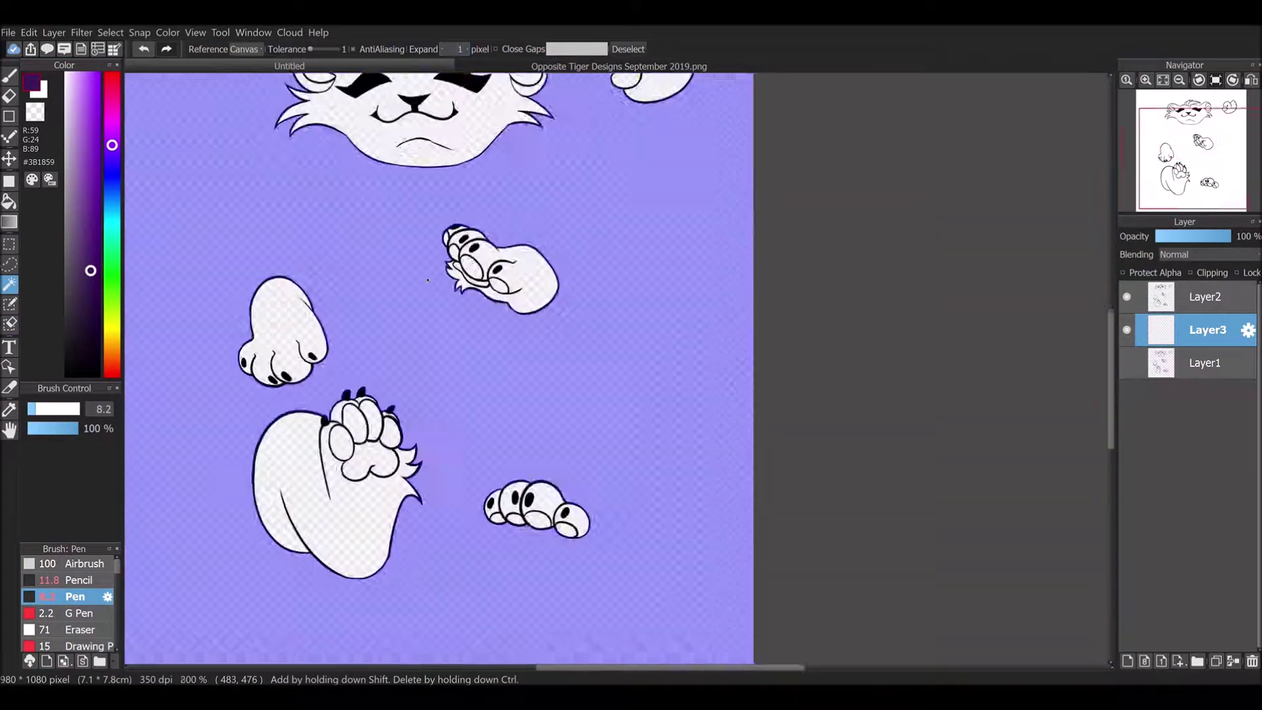
pyautogui.scroll(5, 387, 261)
# - Touch up the selection edges around the paws and the raised leg with the Select Pen and Select Eraser
pyautogui.click(9, 304)
pyautogui.scroll(-1, 276, 334)
pyautogui.scroll(2, 842, 333)
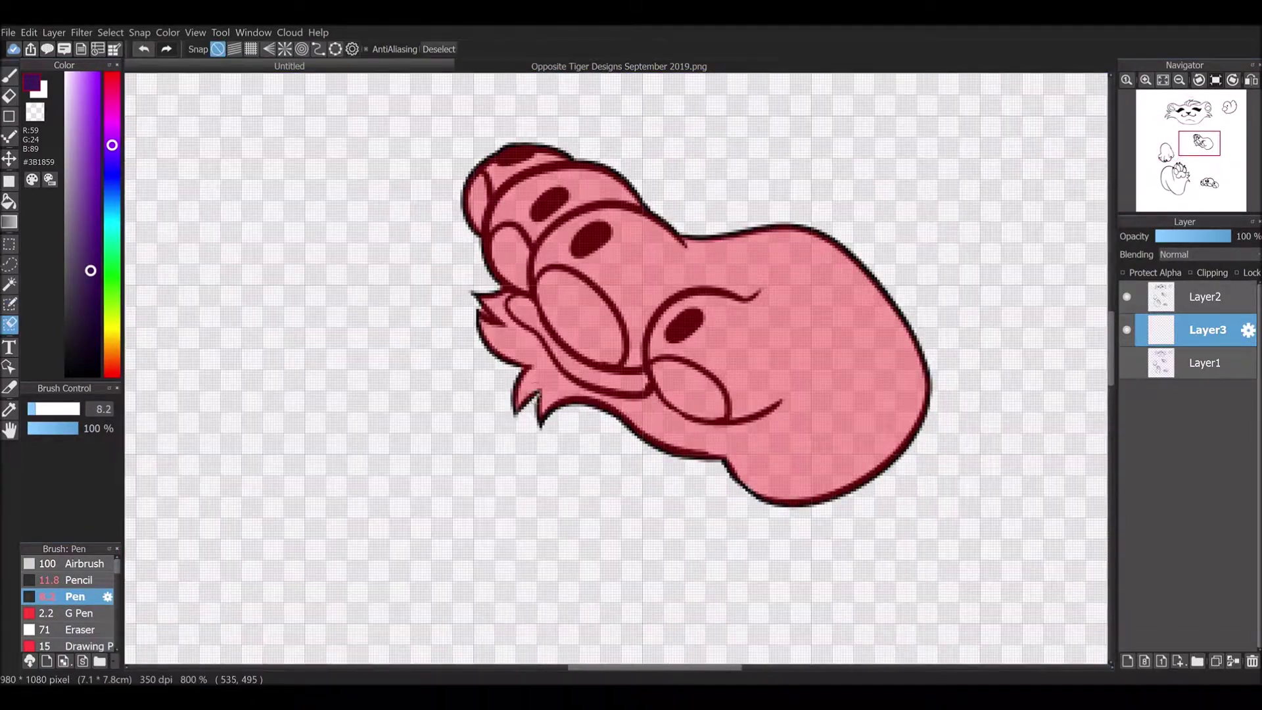
pyautogui.click(9, 304)
pyautogui.scroll(-3, 815, 394)
pyautogui.scroll(2, 408, 512)
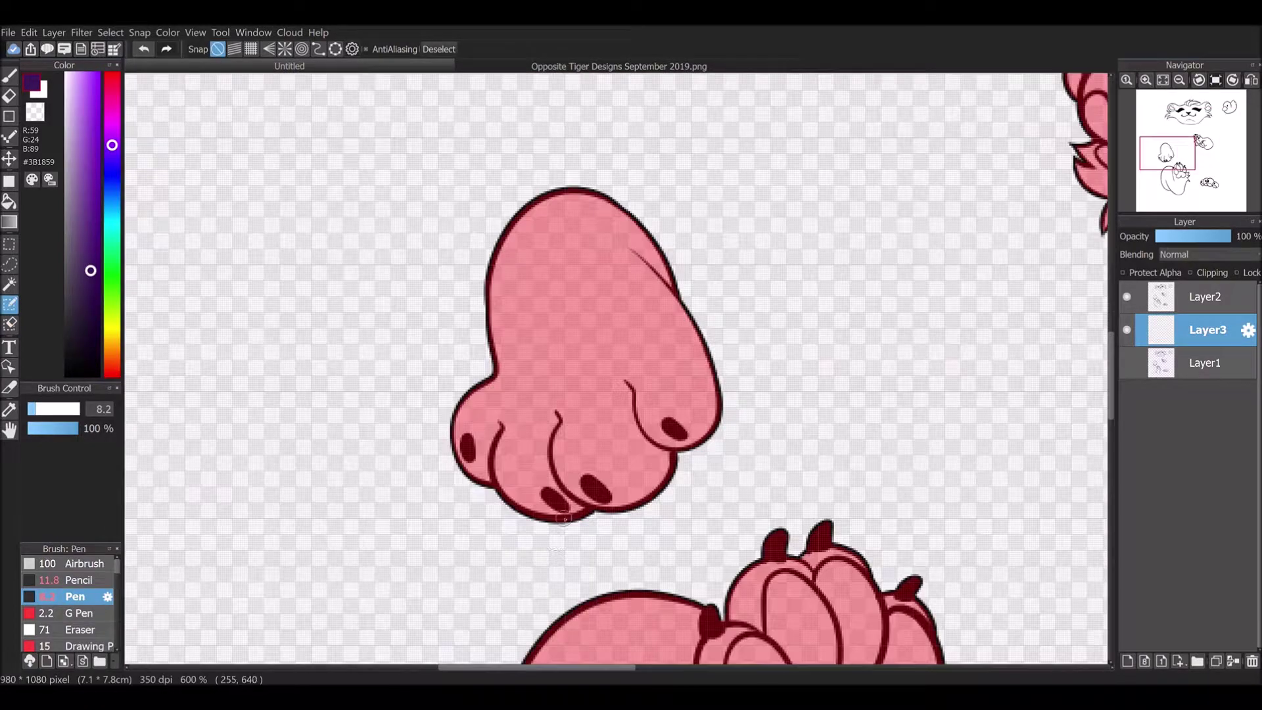
pyautogui.scroll(-4, 605, 421)
pyautogui.scroll(3, 729, 592)
pyautogui.scroll(1, 421, 395)
pyautogui.scroll(-3, 667, 516)
pyautogui.scroll(3, 870, 539)
pyautogui.scroll(-5, 907, 474)
pyautogui.scroll(5, 710, 243)
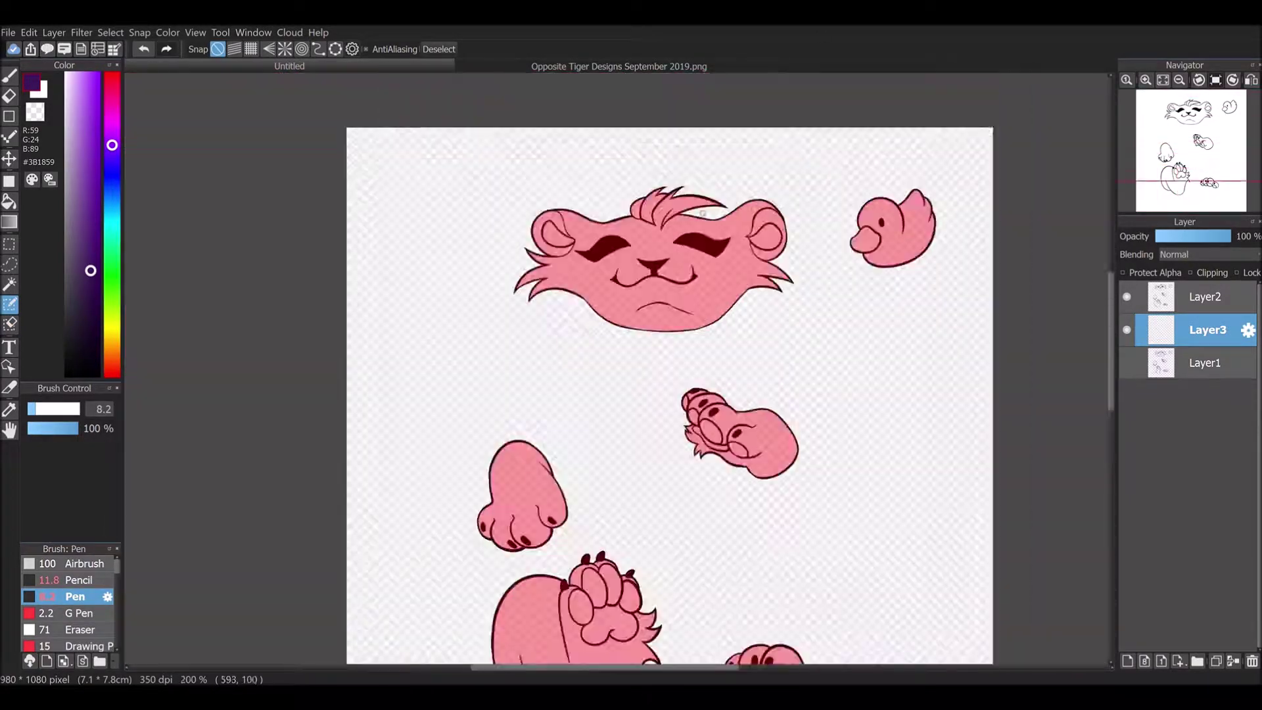
# - Clean up the selection edges around the head and ears with the Select Eraser
pyautogui.click(9, 324)
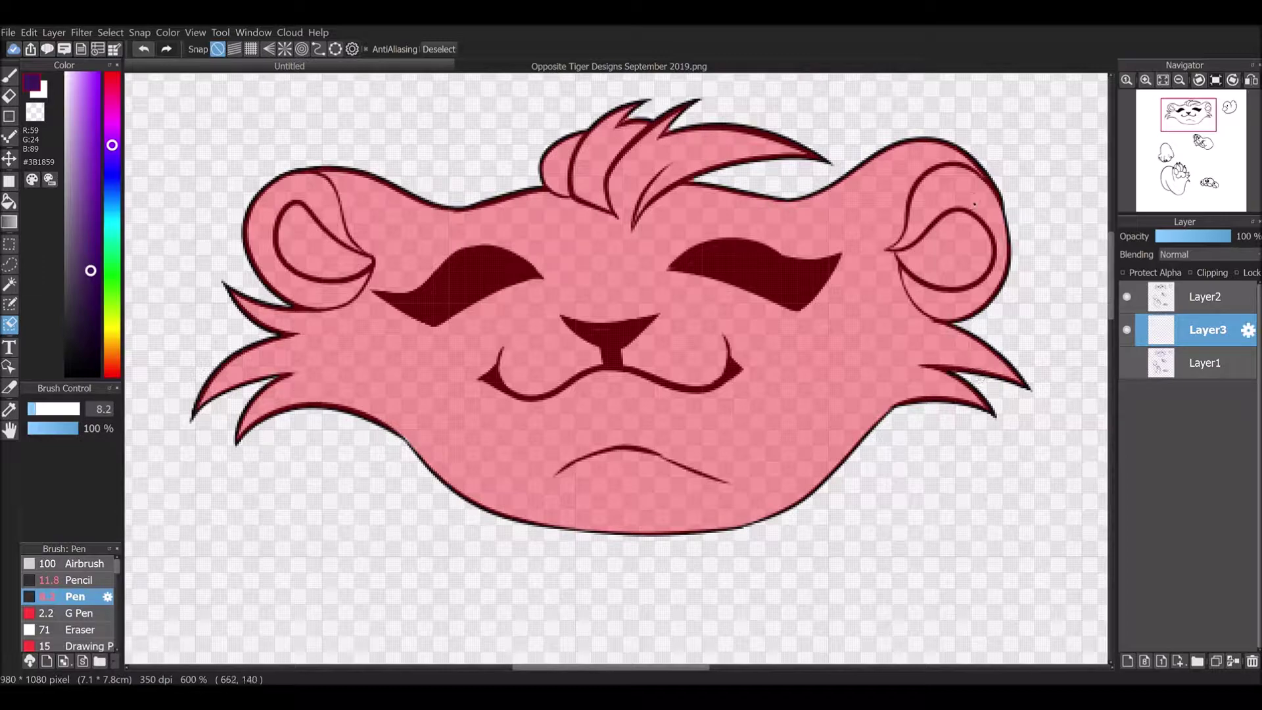
pyautogui.scroll(-4, 695, 304)
pyautogui.scroll(3, 801, 263)
pyautogui.scroll(-6, 776, 266)
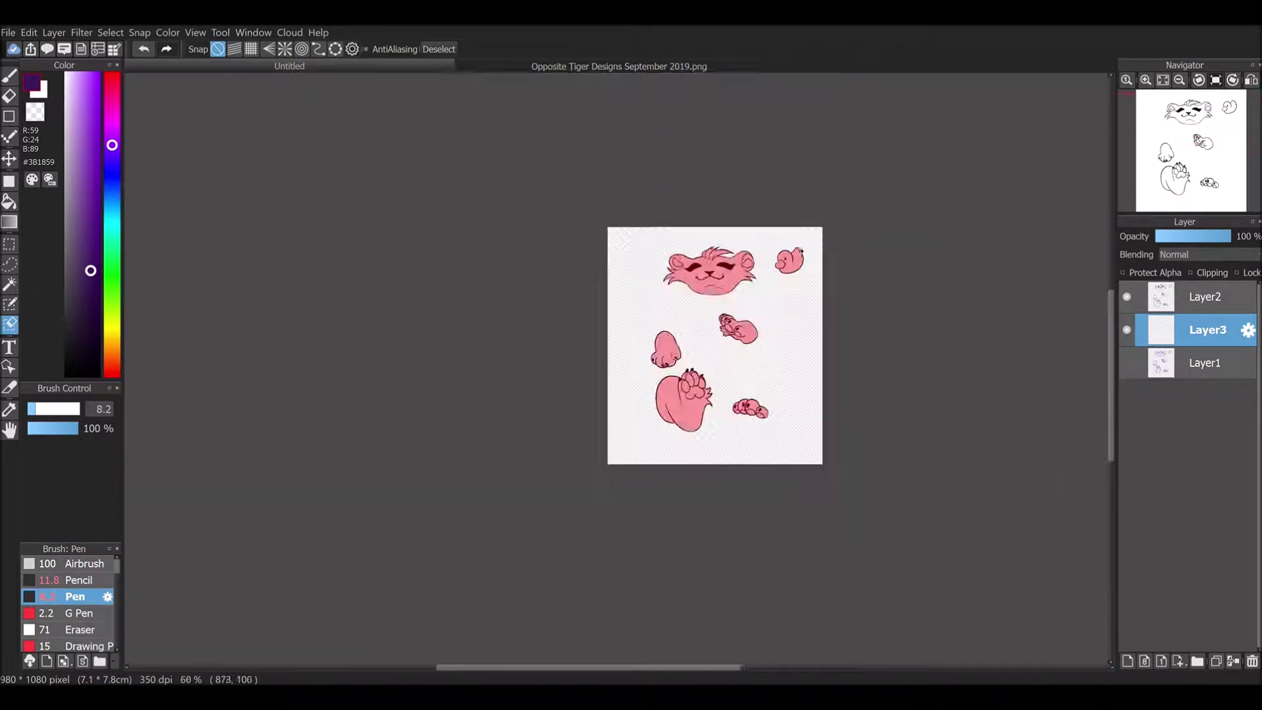
# - Enlarge the Pen brush and paint all the selected figures solid dark purple #3B1859 on Layer3
pyautogui.scroll(3, 778, 360)
pyautogui.click(9, 76)
pyautogui.moveTo(39, 408); pyautogui.dragTo(79, 408)
pyautogui.moveTo(572, 378); pyautogui.dragTo(535, 508)
pyautogui.moveTo(500, 309); pyautogui.dragTo(552, 358)
pyautogui.moveTo(539, 132); pyautogui.dragTo(716, 145)
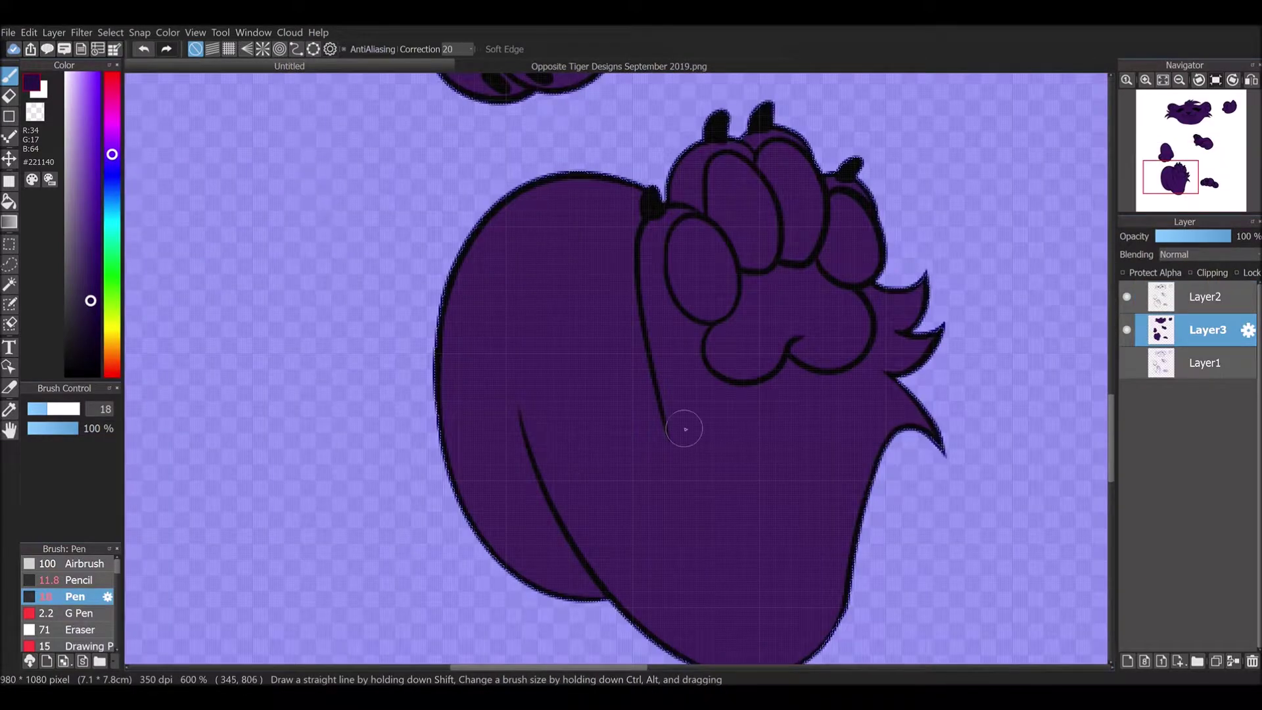
# - Paint the raised hind paw and its lower leg in darker purple #221140 with an 18-pixel Pen
pyautogui.moveTo(685, 429); pyautogui.dragTo(584, 275)
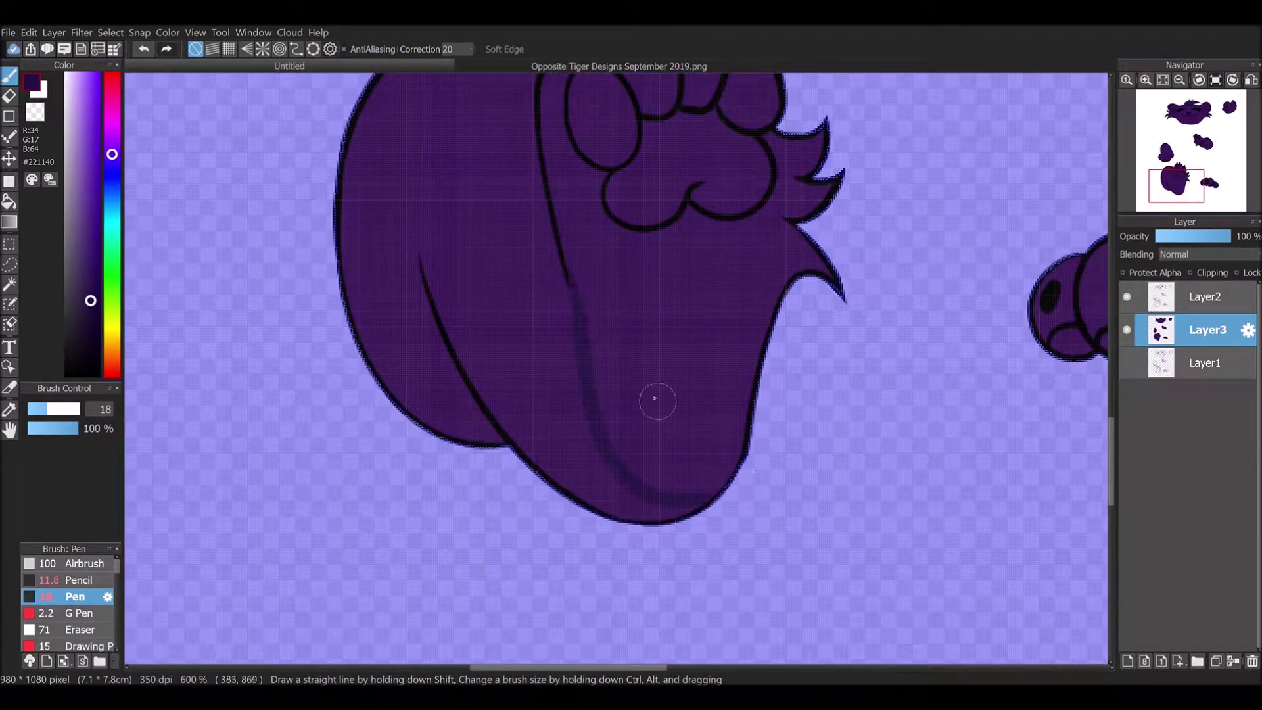
pyautogui.scroll(-2, 684, 490)
pyautogui.scroll(1, 770, 384)
pyautogui.moveTo(600, 262)
pyautogui.mouseDown()
pyautogui.moveTo(575, 247)
pyautogui.moveTo(713, 342)
pyautogui.moveTo(605, 394)
pyautogui.moveTo(648, 486)
pyautogui.mouseUp()
# - Set the Pen size to 49 and paint the lower-right toes and the front paw's toes in #221140
pyautogui.click(67, 409)
pyautogui.moveTo(913, 392); pyautogui.dragTo(986, 400)
pyautogui.scroll(-2, 913, 480)
pyautogui.scroll(3, 530, 209)
pyautogui.moveTo(680, 446)
pyautogui.mouseDown()
pyautogui.moveTo(690, 431)
pyautogui.moveTo(591, 486)
pyautogui.moveTo(512, 506)
pyautogui.moveTo(448, 449)
pyautogui.mouseUp()
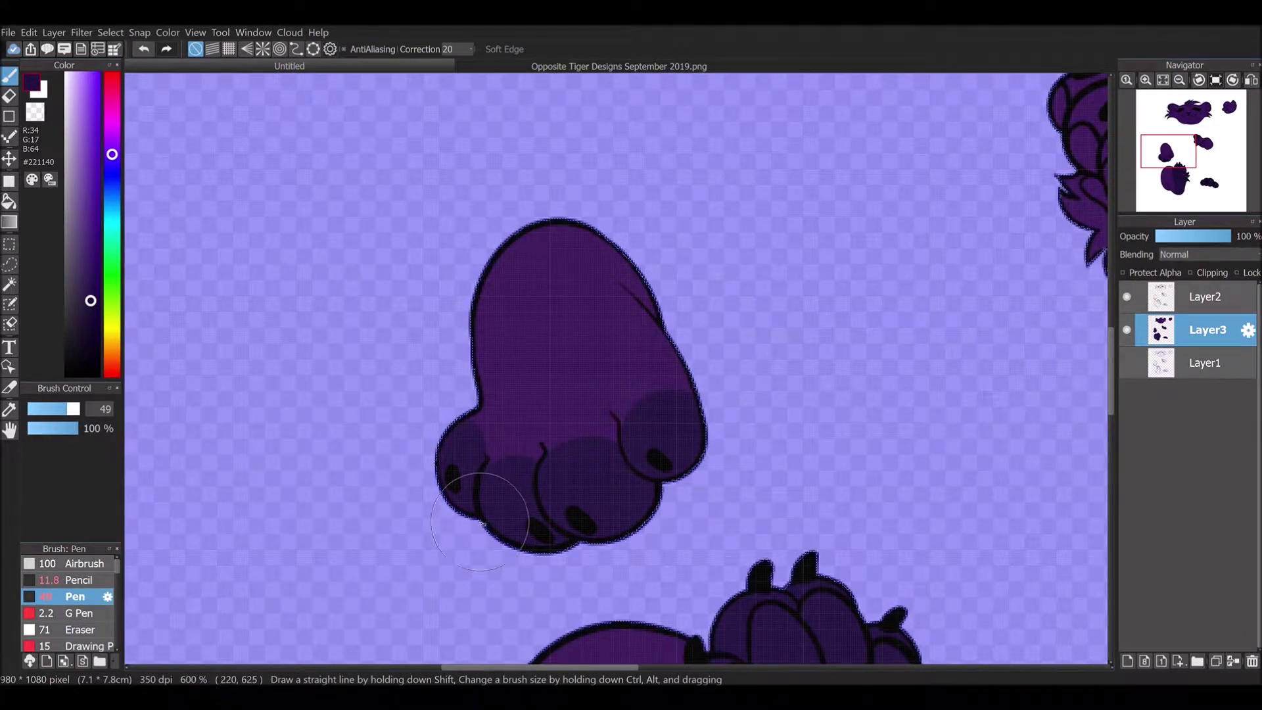
# - Paint the toes, pads and fur tuft of the middle paw in #221140, leaving its rounded arm end lighter
pyautogui.scroll(-3, 480, 521)
pyautogui.scroll(3, 572, 361)
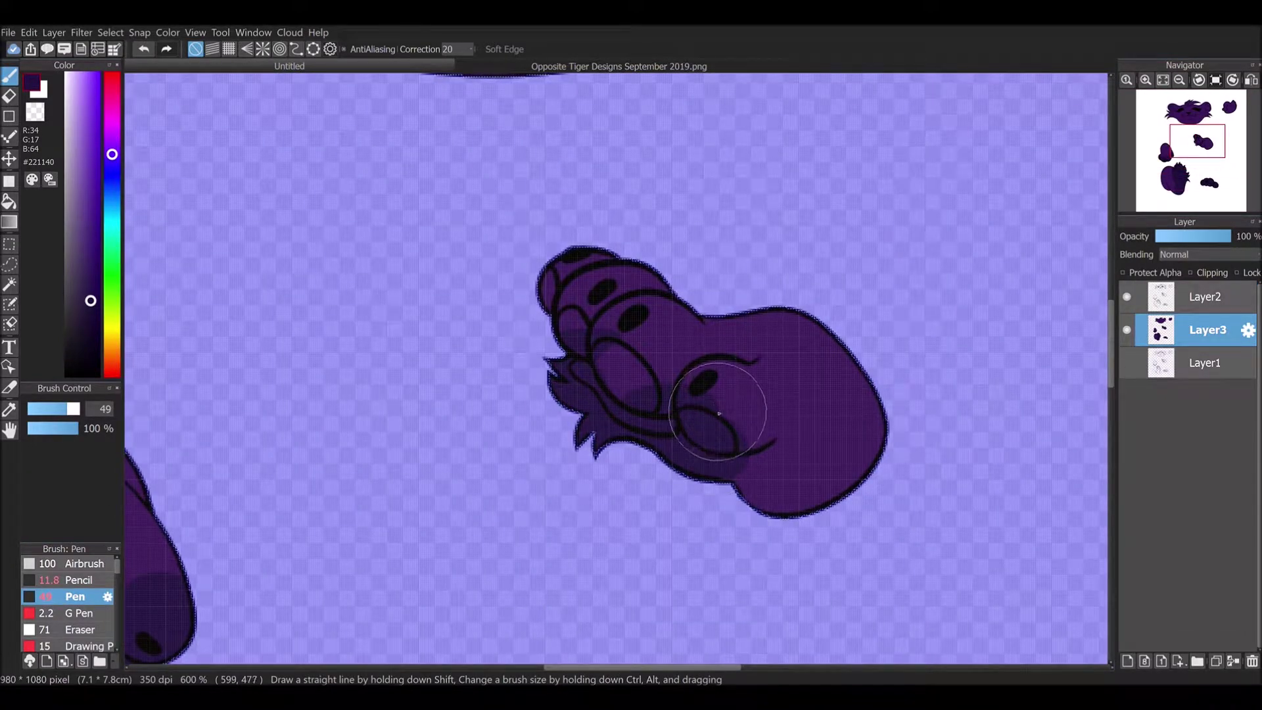
pyautogui.moveTo(721, 411)
pyautogui.mouseDown()
pyautogui.moveTo(632, 372)
pyautogui.moveTo(615, 309)
pyautogui.moveTo(618, 406)
pyautogui.mouseUp()
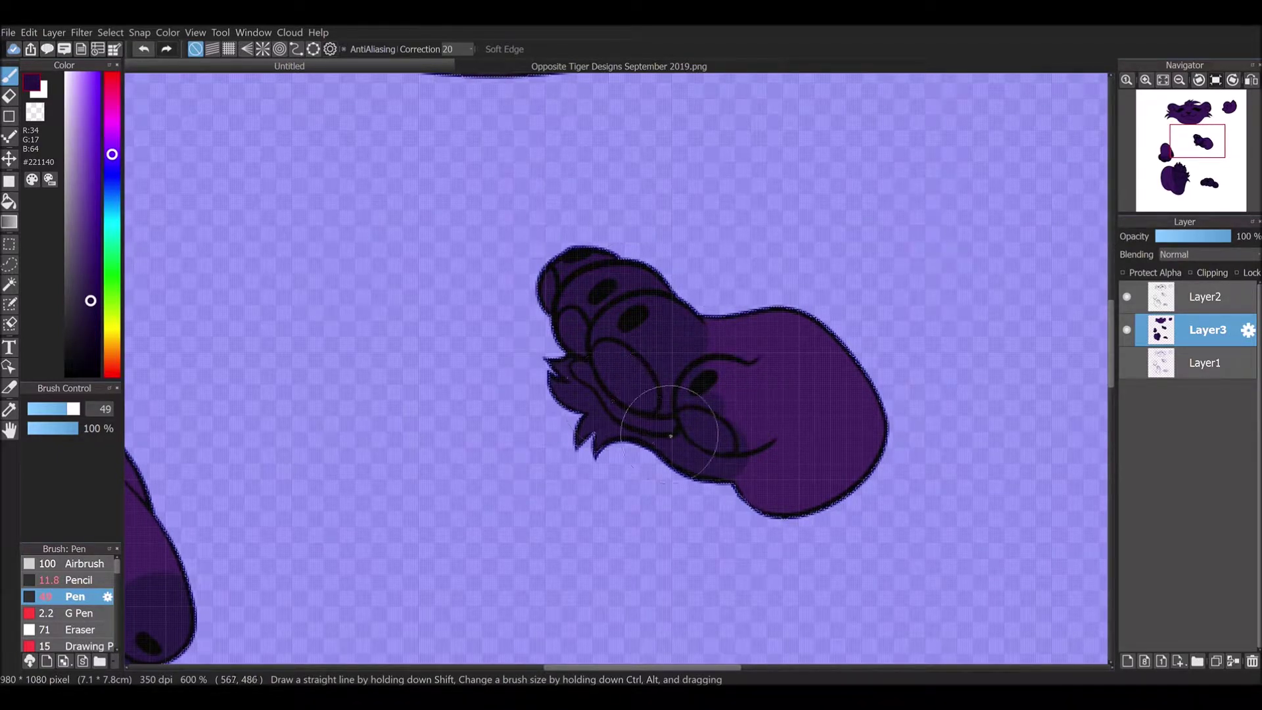
pyautogui.scroll(-3, 743, 454)
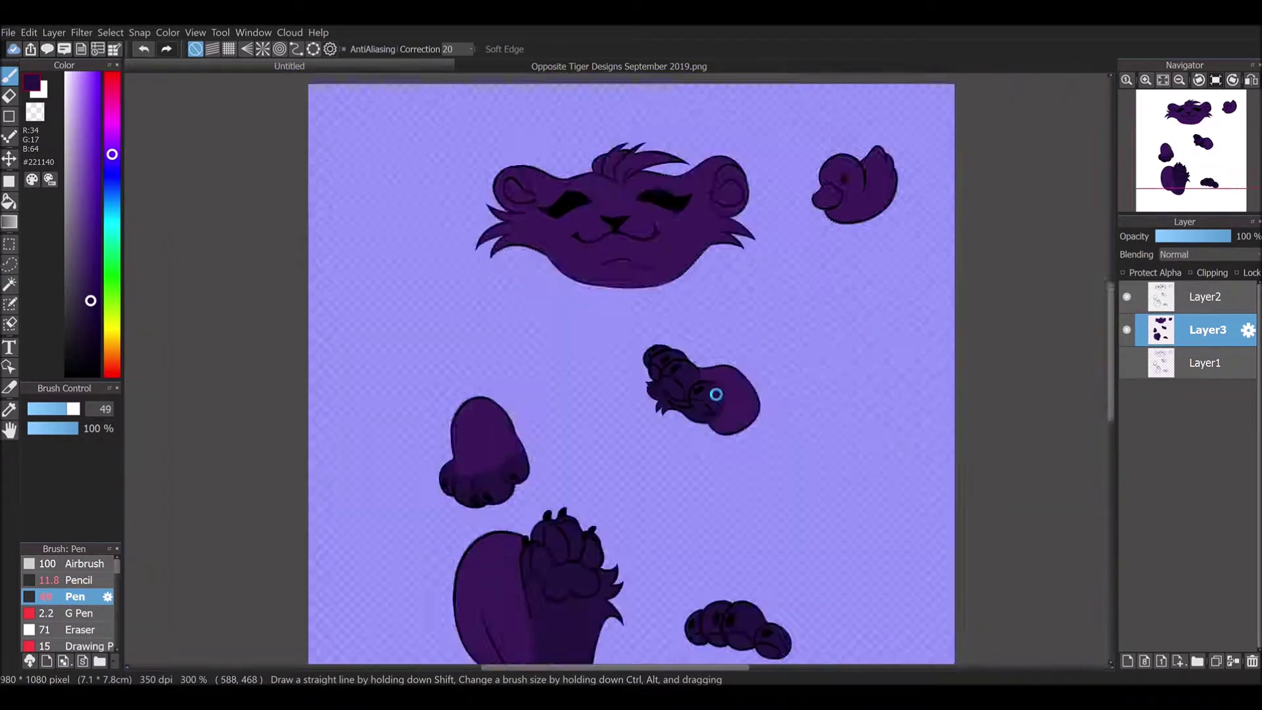
# - Set the Pen size to 13 and paint the outer rims of both ears in #221140
pyautogui.moveTo(69, 409); pyautogui.dragTo(41, 418)
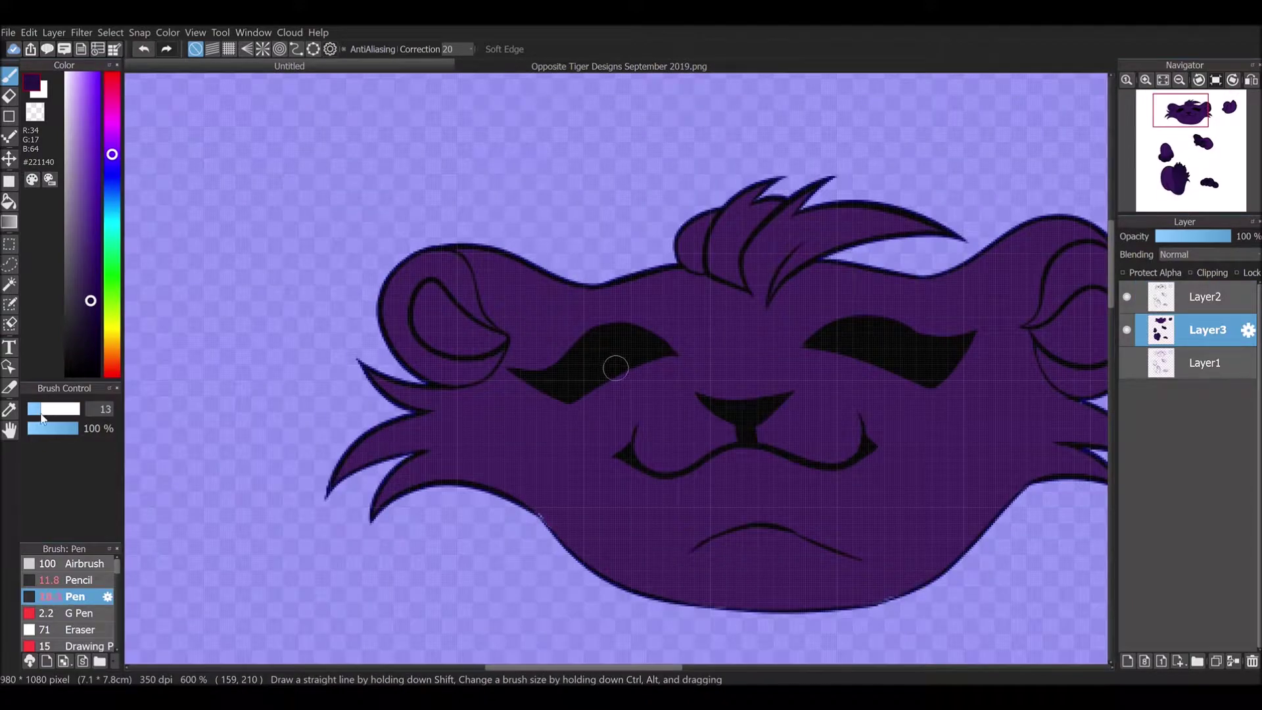
pyautogui.moveTo(493, 361); pyautogui.dragTo(423, 346)
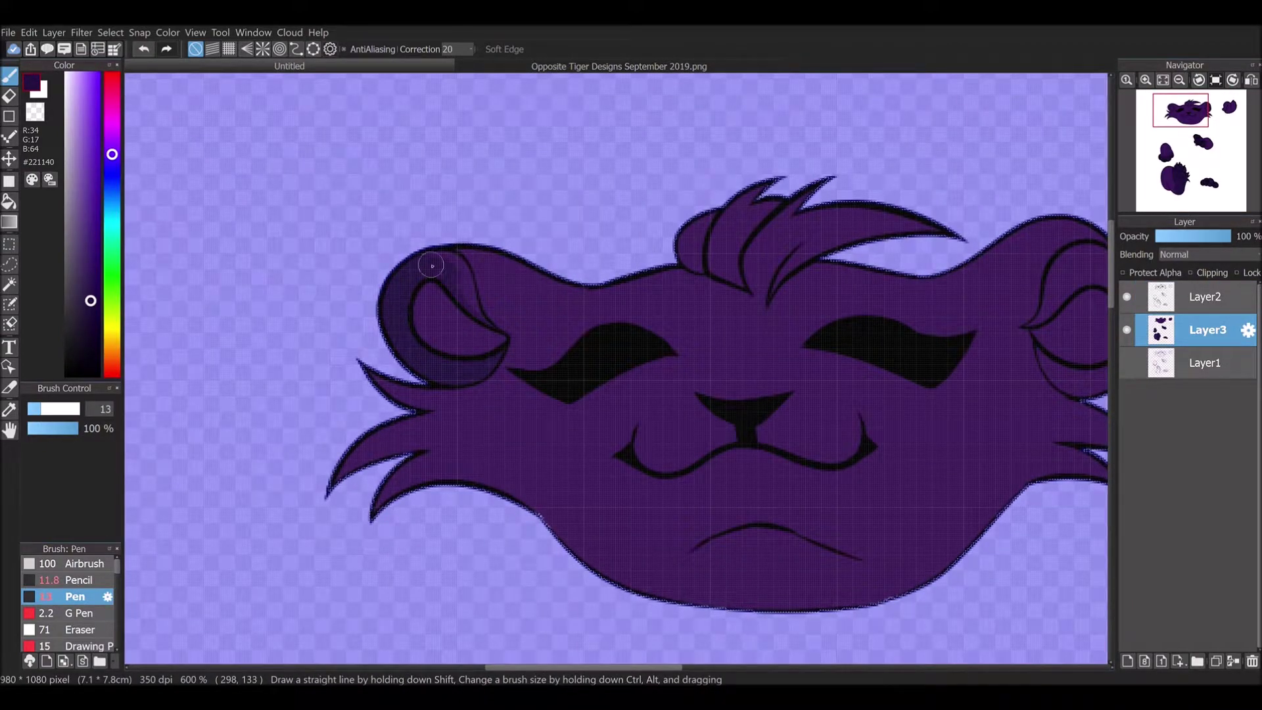
pyautogui.scroll(-3, 865, 289)
pyautogui.scroll(4, 865, 290)
pyautogui.moveTo(648, 389); pyautogui.dragTo(689, 413)
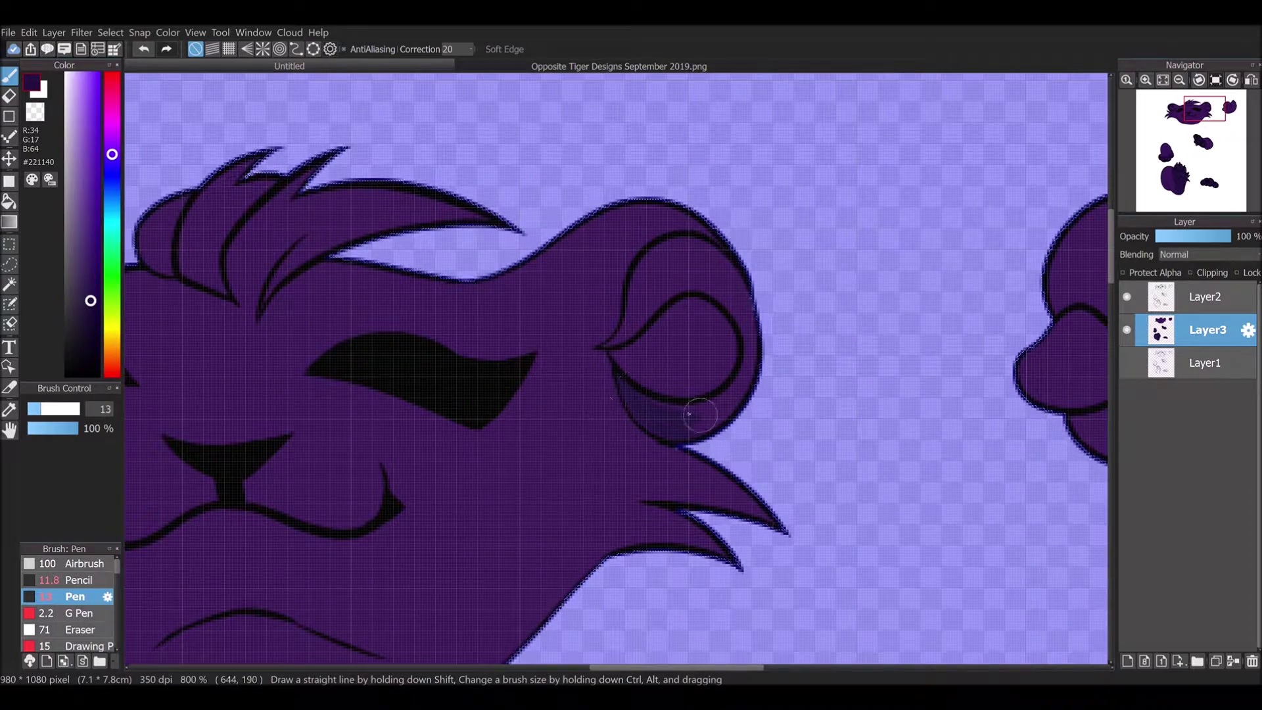
pyautogui.scroll(-4, 647, 322)
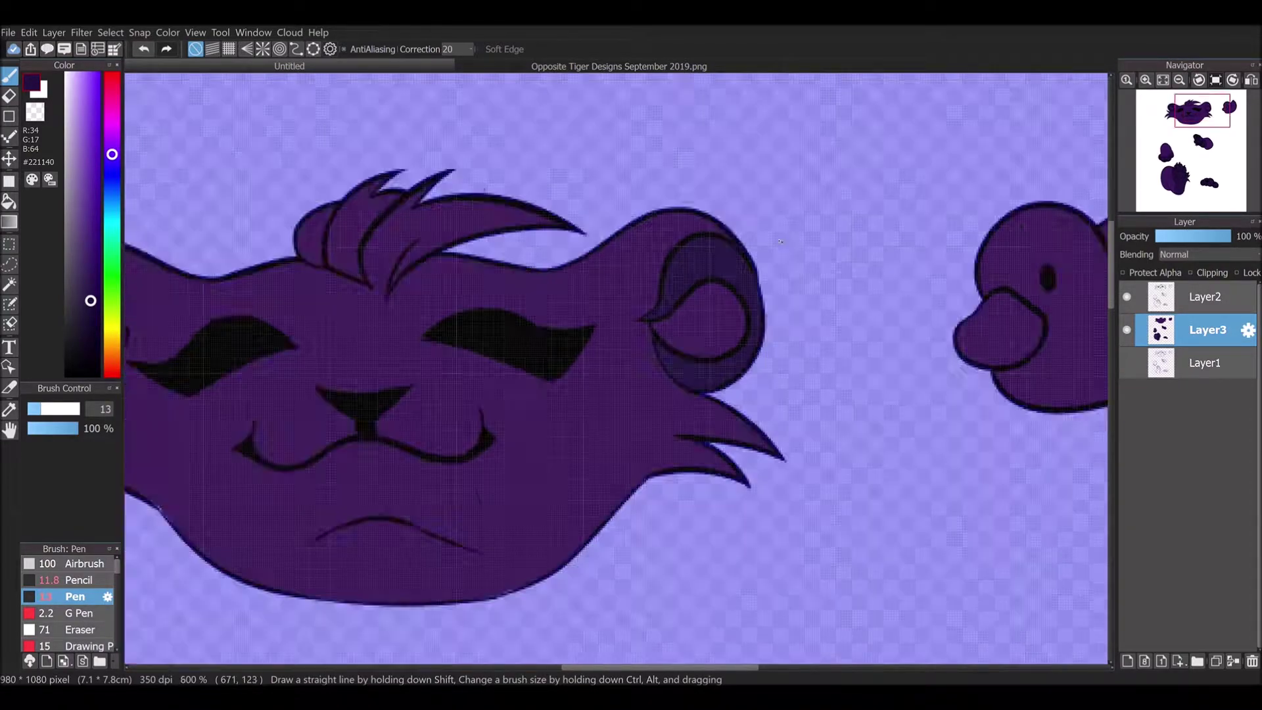
# - Paint the middle strand of the head's hair tuft in #221140
pyautogui.scroll(5, 679, 304)
pyautogui.moveTo(660, 197)
pyautogui.mouseDown()
pyautogui.moveTo(600, 267)
pyautogui.moveTo(622, 320)
pyautogui.moveTo(699, 217)
pyautogui.mouseUp()
pyautogui.scroll(-4, 580, 258)
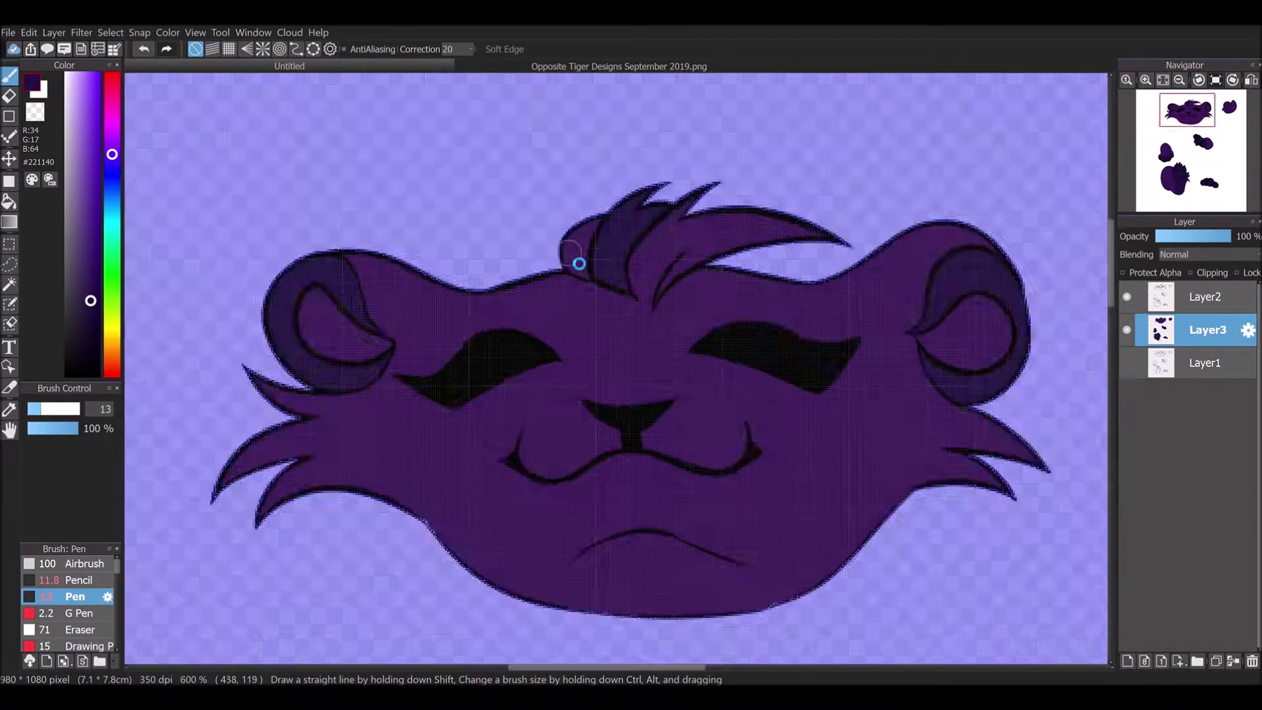
# - Pick the light pink #E2B7FF from the tiger reference and paint the remaining hair strands and both inner ears with it
pyautogui.click(618, 67)
pyautogui.rightClick(618, 269)
pyautogui.click(290, 66)
pyautogui.scroll(2, 632, 207)
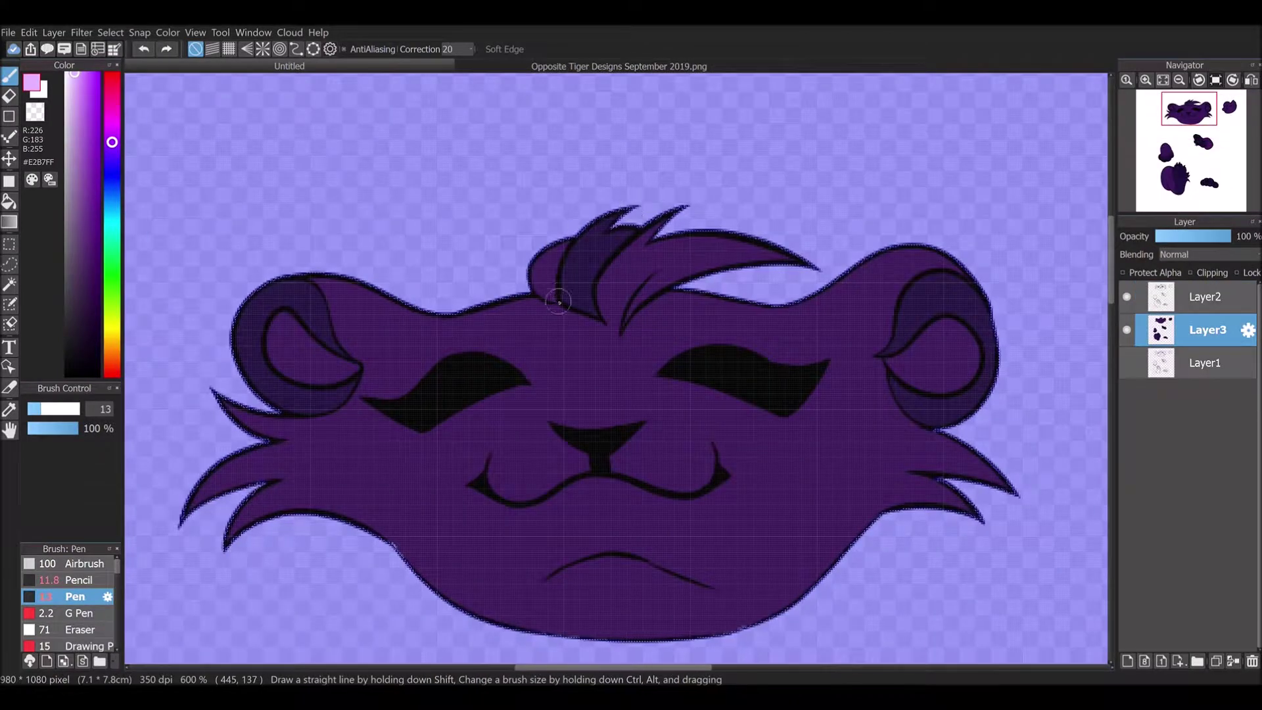
pyautogui.hotkey('ctrl', 'z')
pyautogui.moveTo(617, 328)
pyautogui.mouseDown()
pyautogui.moveTo(605, 313)
pyautogui.moveTo(666, 226)
pyautogui.moveTo(798, 258)
pyautogui.mouseUp()
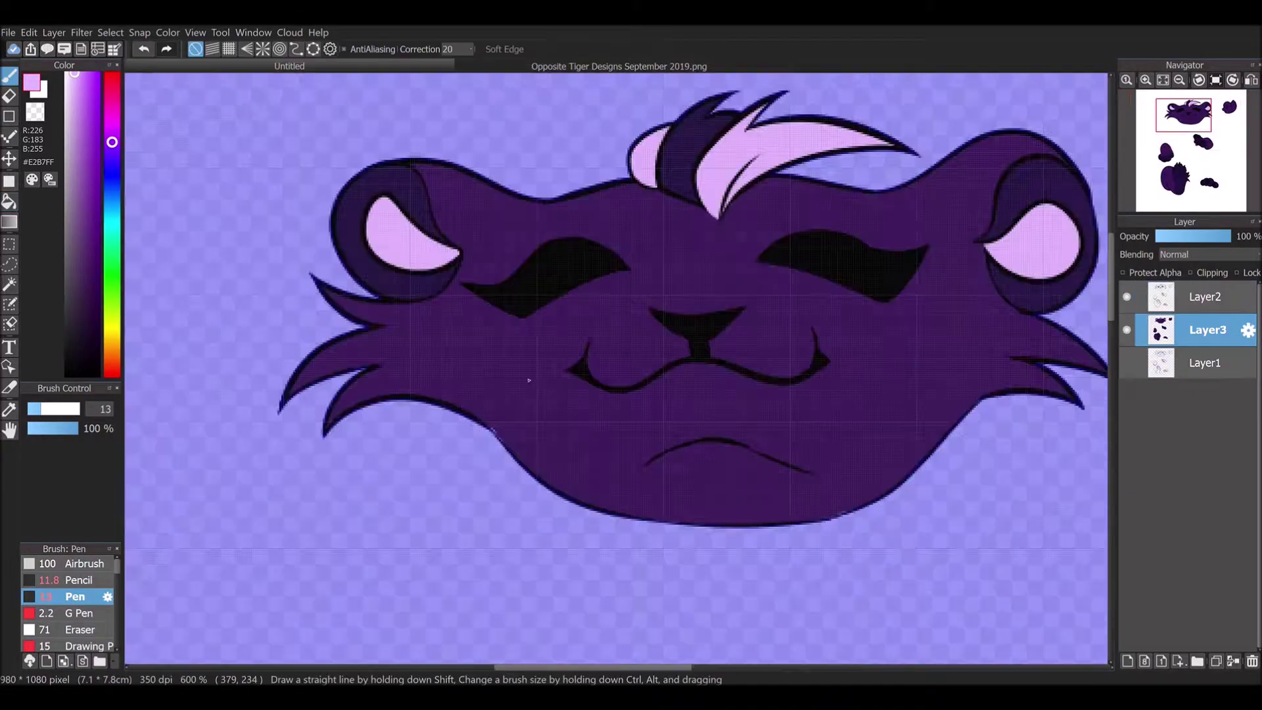
# - Ink curved black cheek lines beside the mouth on Layer2
pyautogui.moveTo(529, 380); pyautogui.dragTo(495, 400)
pyautogui.click(1214, 301)
pyautogui.keyDown('alt'); pyautogui.click(500, 300); pyautogui.keyUp('alt')
pyautogui.moveTo(437, 348); pyautogui.dragTo(428, 394)
pyautogui.hotkey('ctrl', 'z')
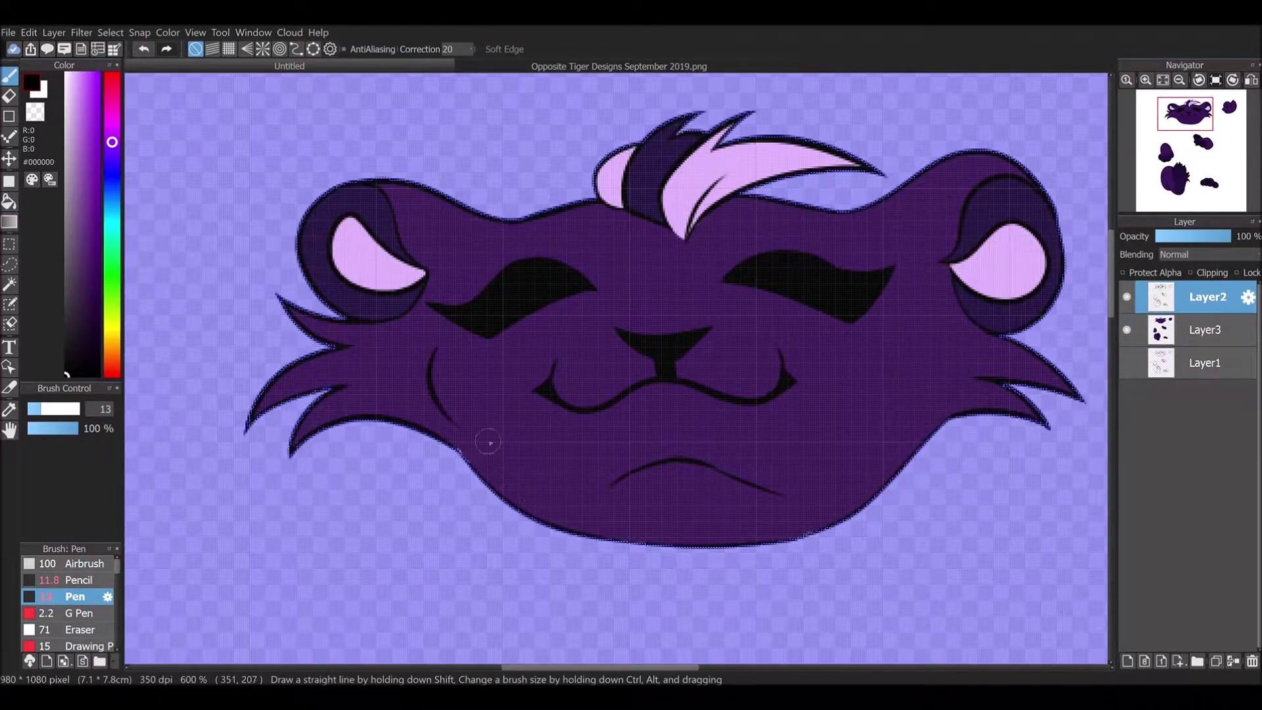
# - Outline the muzzle marking in light pink on Layer3, following the nose, cheek lines and chin curve
pyautogui.moveTo(648, 337)
pyautogui.mouseDown()
pyautogui.moveTo(552, 358)
pyautogui.moveTo(437, 355)
pyautogui.moveTo(792, 358)
pyautogui.moveTo(897, 338)
pyautogui.mouseUp()
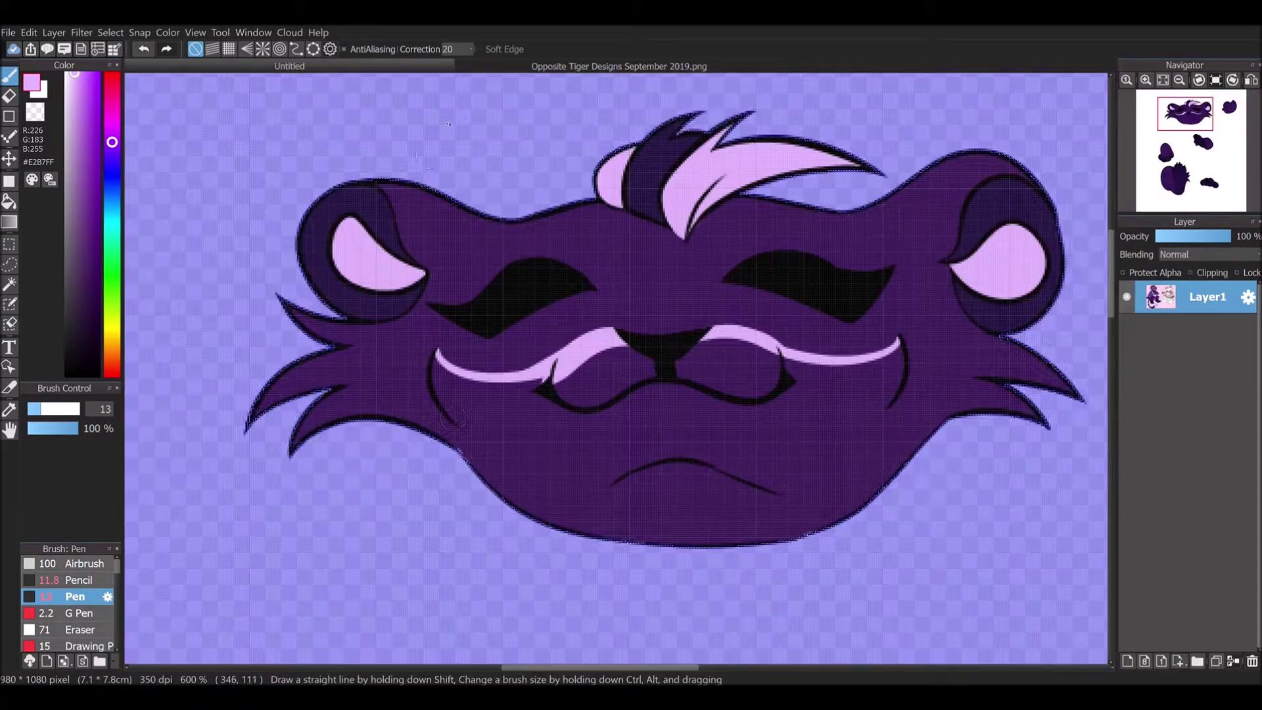
pyautogui.moveTo(447, 412); pyautogui.dragTo(560, 473)
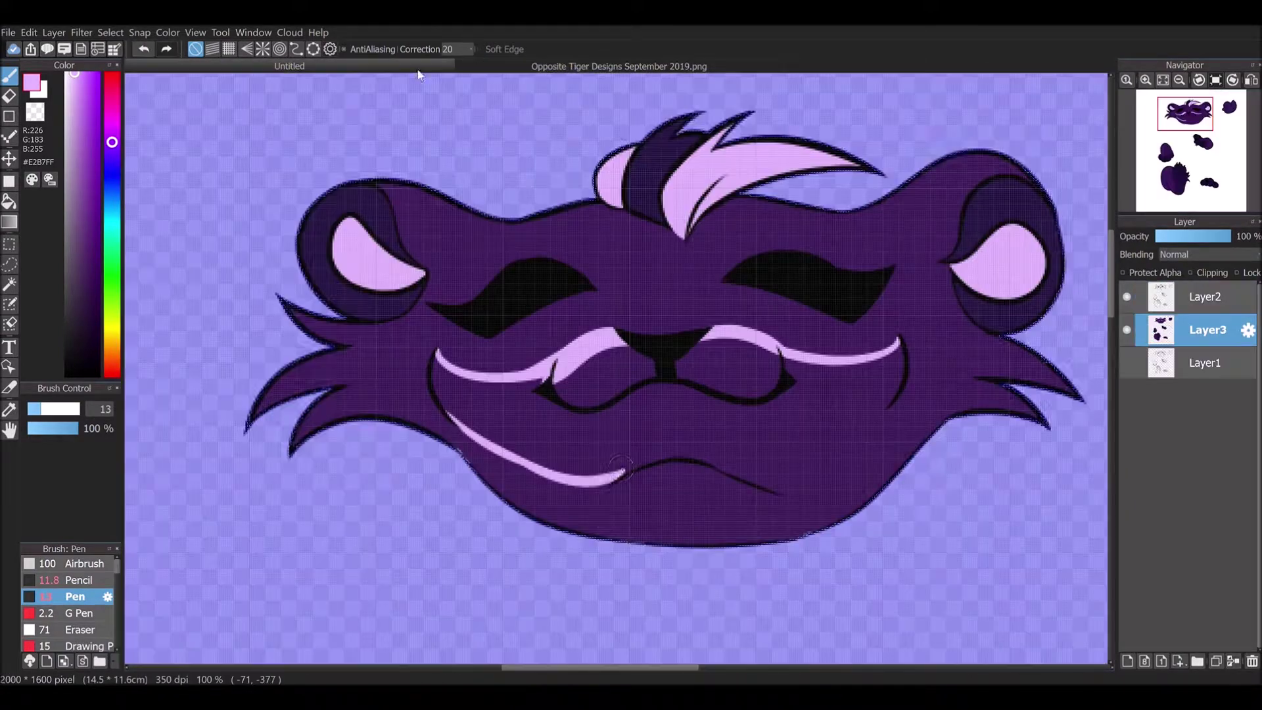
pyautogui.moveTo(594, 481); pyautogui.dragTo(715, 443)
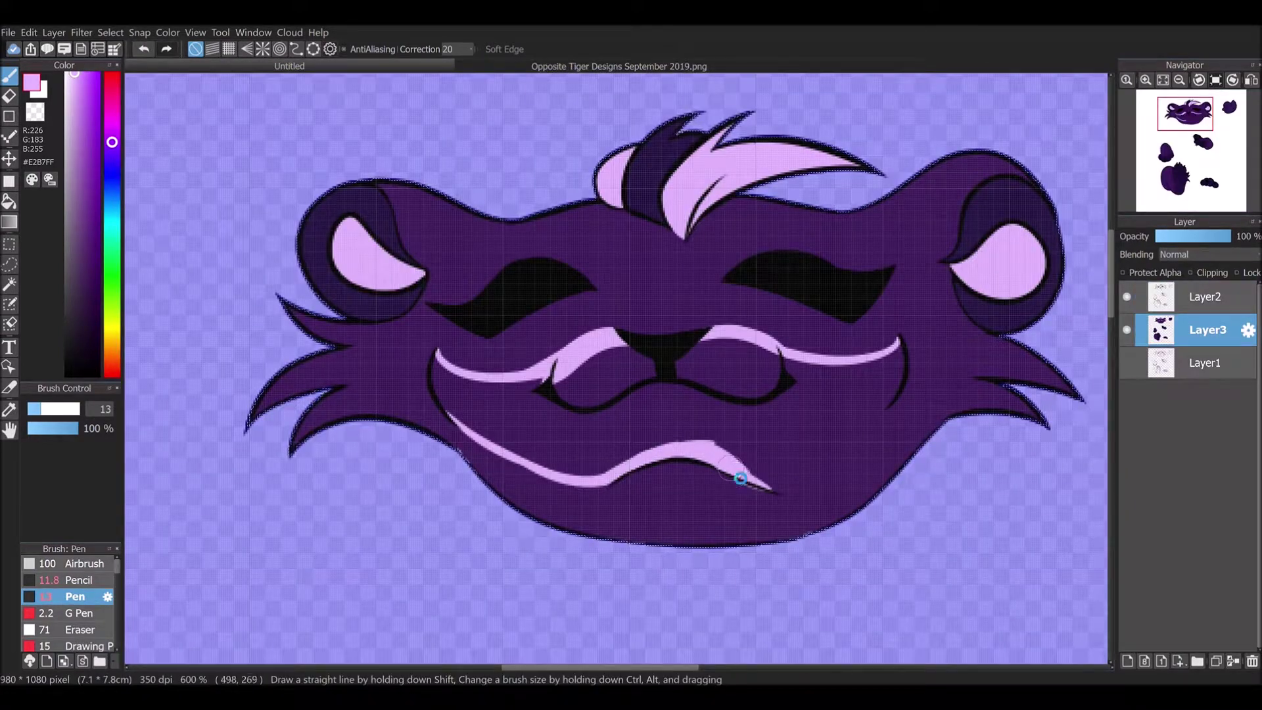
# - Hide the line art, fill the muzzle outline with light pink using the Bucket, and show the line art again
pyautogui.click(1126, 298)
pyautogui.click(1126, 298)
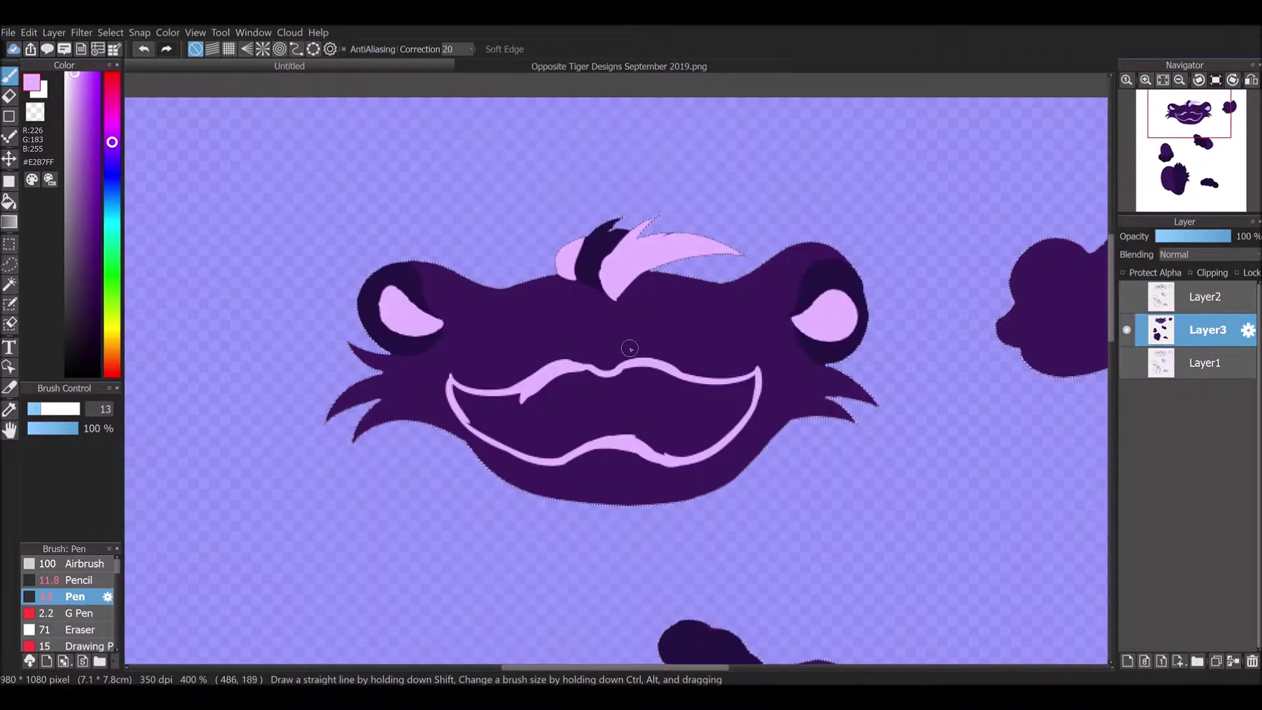
pyautogui.click(1125, 299)
pyautogui.click(1126, 299)
pyautogui.click(10, 202)
pyautogui.click(578, 414)
pyautogui.click(9, 77)
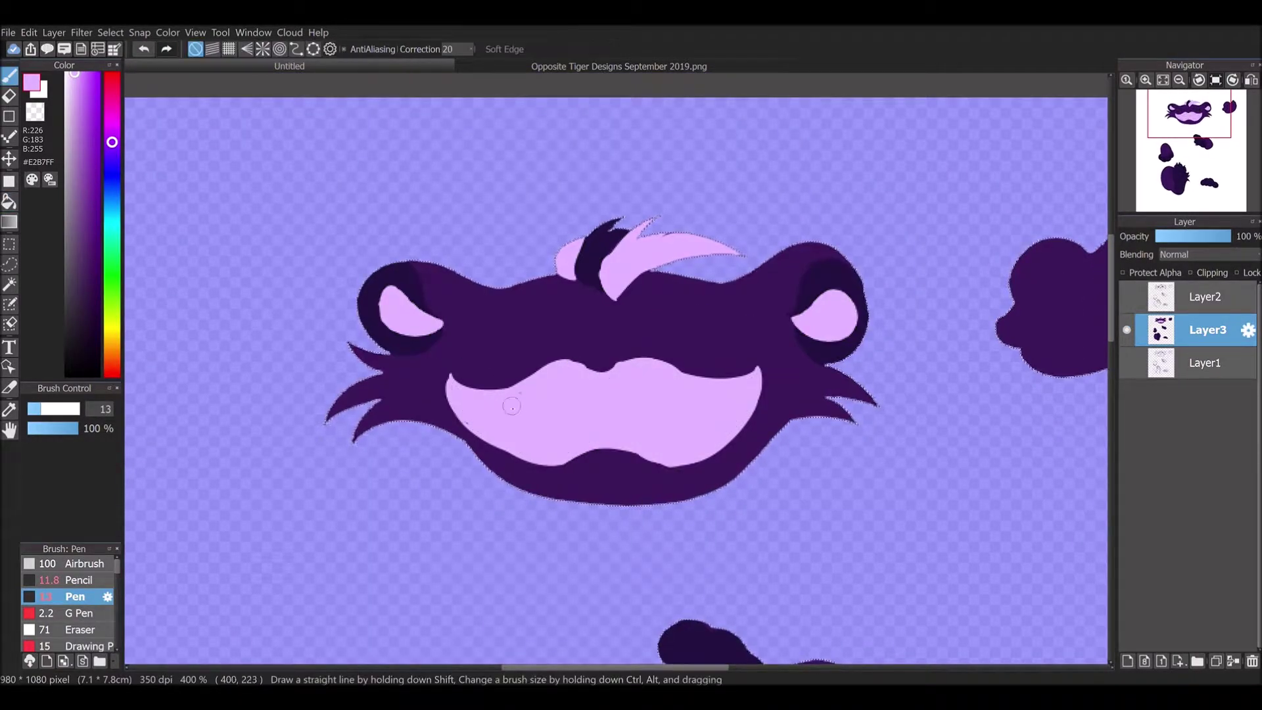
pyautogui.click(1126, 297)
pyautogui.scroll(-3, 742, 256)
pyautogui.scroll(3, 717, 289)
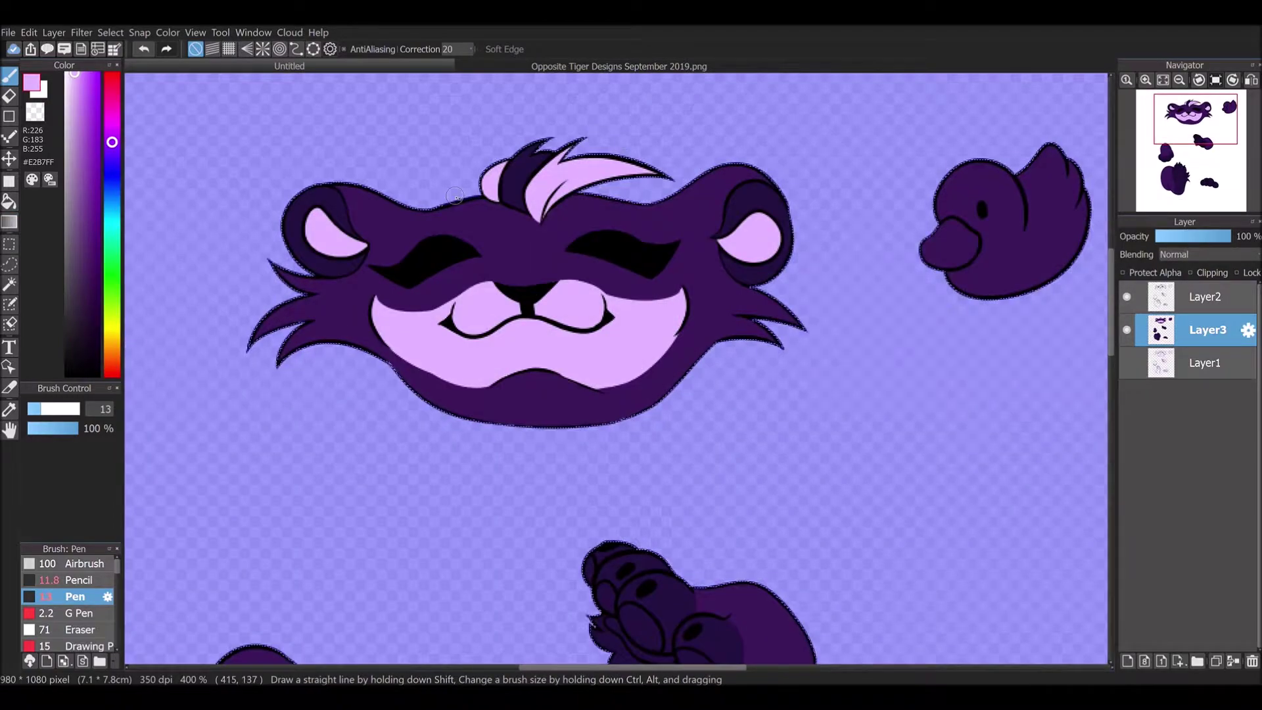
# - Check the paw colours in the tiger reference and bucket-fill all the pads of the middle paw light pink
pyautogui.click(486, 66)
pyautogui.click(434, 67)
pyautogui.scroll(-3, 592, 316)
pyautogui.scroll(2, 547, 329)
pyautogui.click(487, 67)
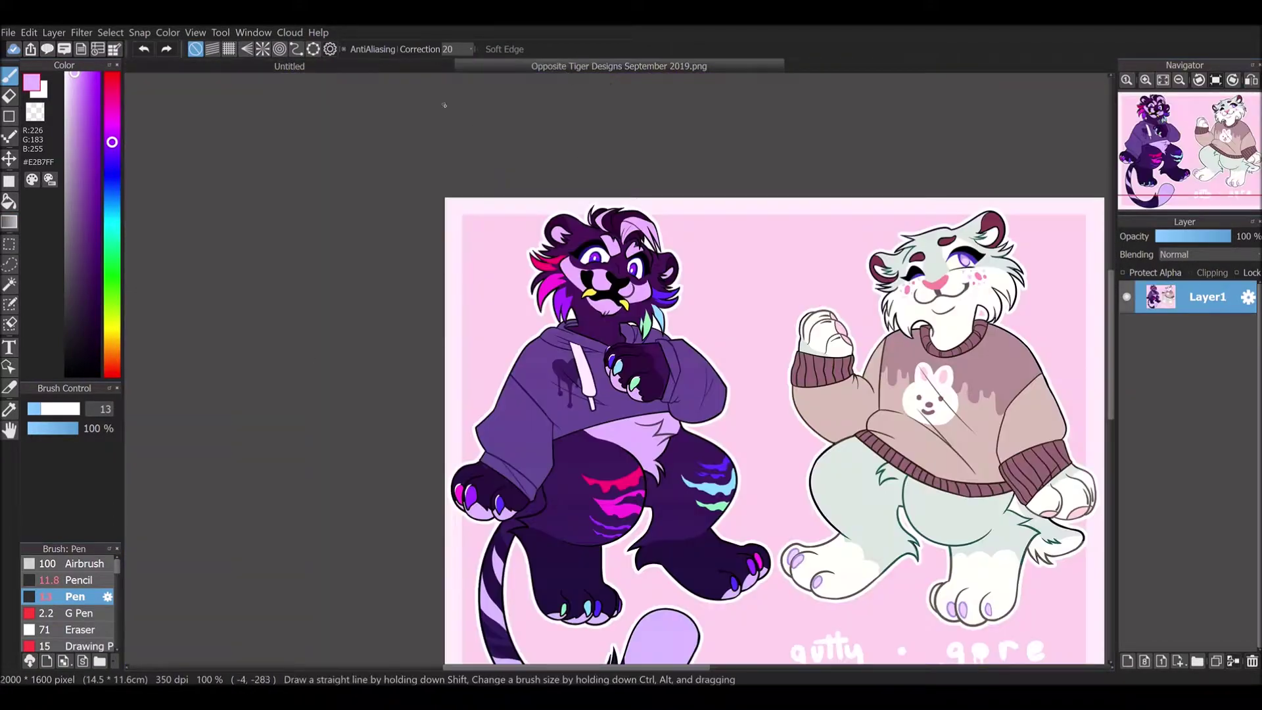
pyautogui.click(435, 67)
pyautogui.scroll(2, 719, 282)
pyautogui.click(10, 202)
pyautogui.scroll(1, 665, 281)
pyautogui.click(693, 270)
pyautogui.click(772, 325)
pyautogui.click(640, 227)
pyautogui.click(616, 184)
pyautogui.click(700, 311)
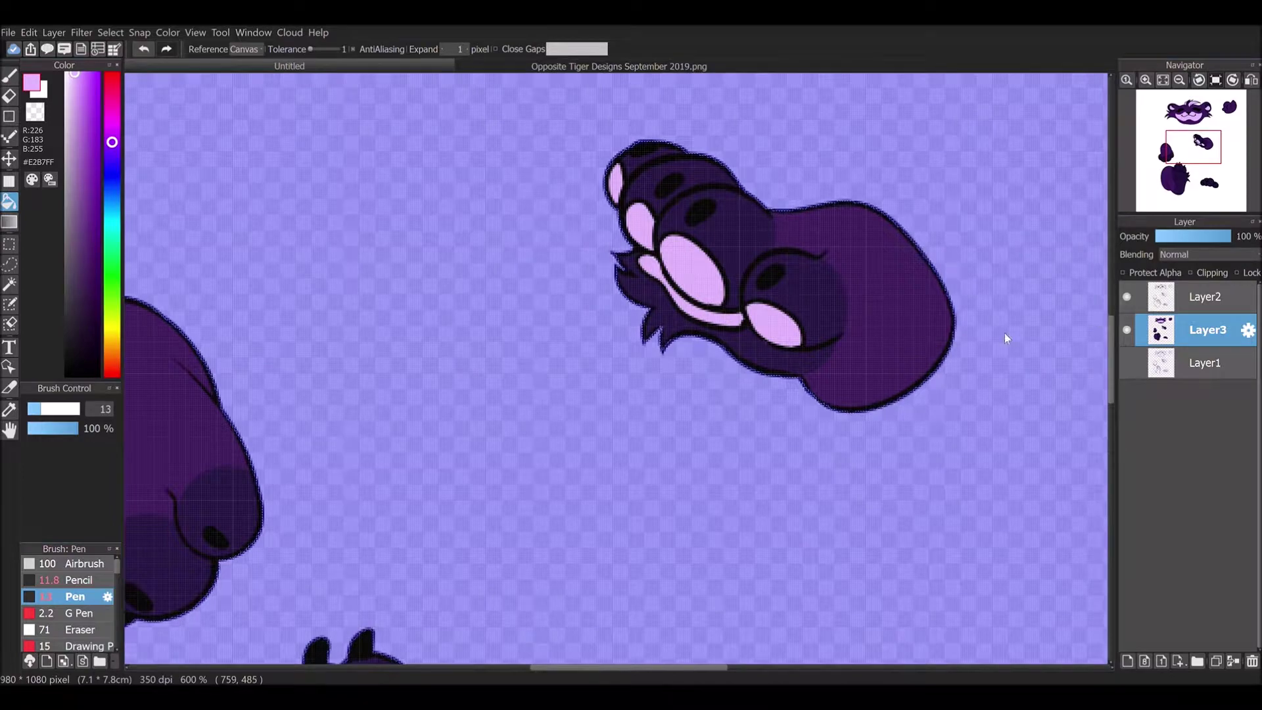
# - Bucket-fill the toe pads and the main pad of the large raised hind paw light pink on Layer3
pyautogui.press('b')
pyautogui.scroll(-2, 1006, 338)
pyautogui.scroll(-2, 751, 222)
pyautogui.scroll(2, 720, 497)
pyautogui.press('g')
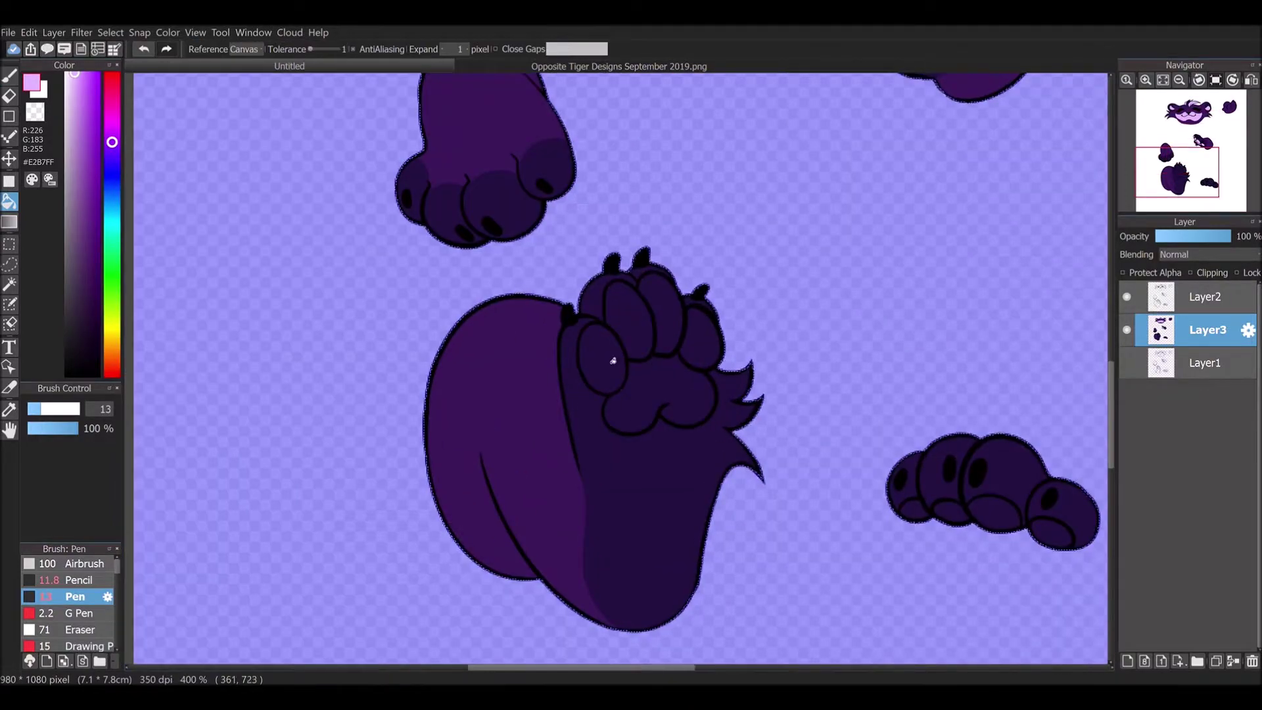
pyautogui.click(613, 360)
pyautogui.click(630, 323)
pyautogui.click(662, 315)
pyautogui.click(700, 337)
pyautogui.click(662, 394)
# - Check the paws in the tiger reference design, pick a colour from it, and return to the drawing with the Pen tool
pyautogui.scroll(-1, 677, 508)
pyautogui.click(642, 65)
pyautogui.scroll(2, 502, 223)
pyautogui.rightClick(503, 222)
pyautogui.click(409, 67)
pyautogui.scroll(4, 582, 163)
pyautogui.press('b')
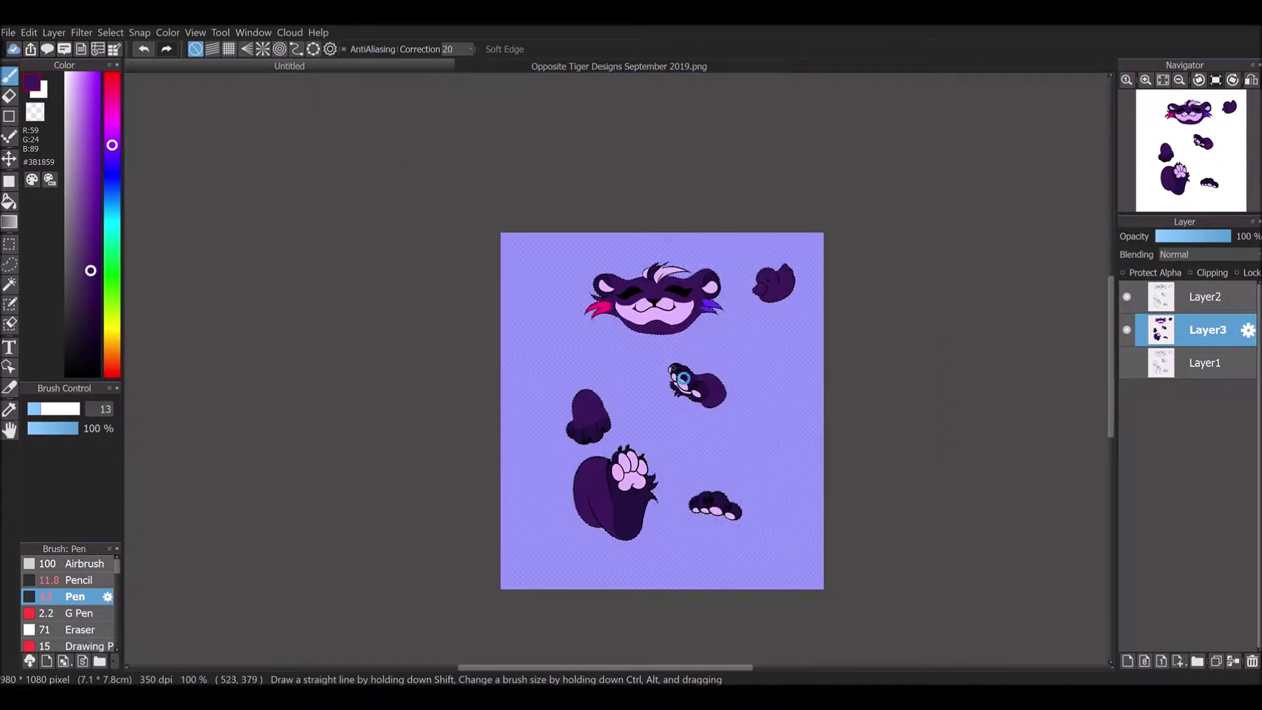
# - Protect Layer2's alpha and paint over the black claws of the left and large paws in hot pink, magenta and purple with the Pen
pyautogui.click(1132, 282)
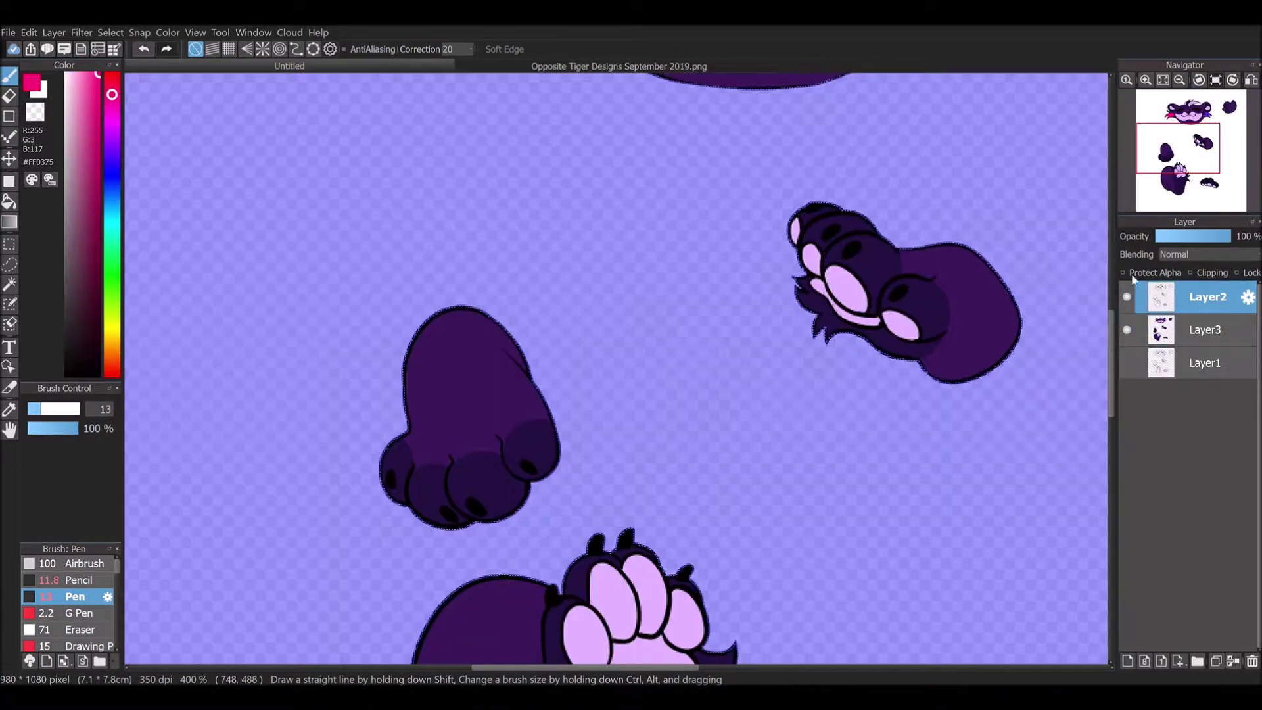
pyautogui.click(1132, 274)
pyautogui.scroll(2, 455, 559)
pyautogui.moveTo(326, 386); pyautogui.dragTo(334, 415)
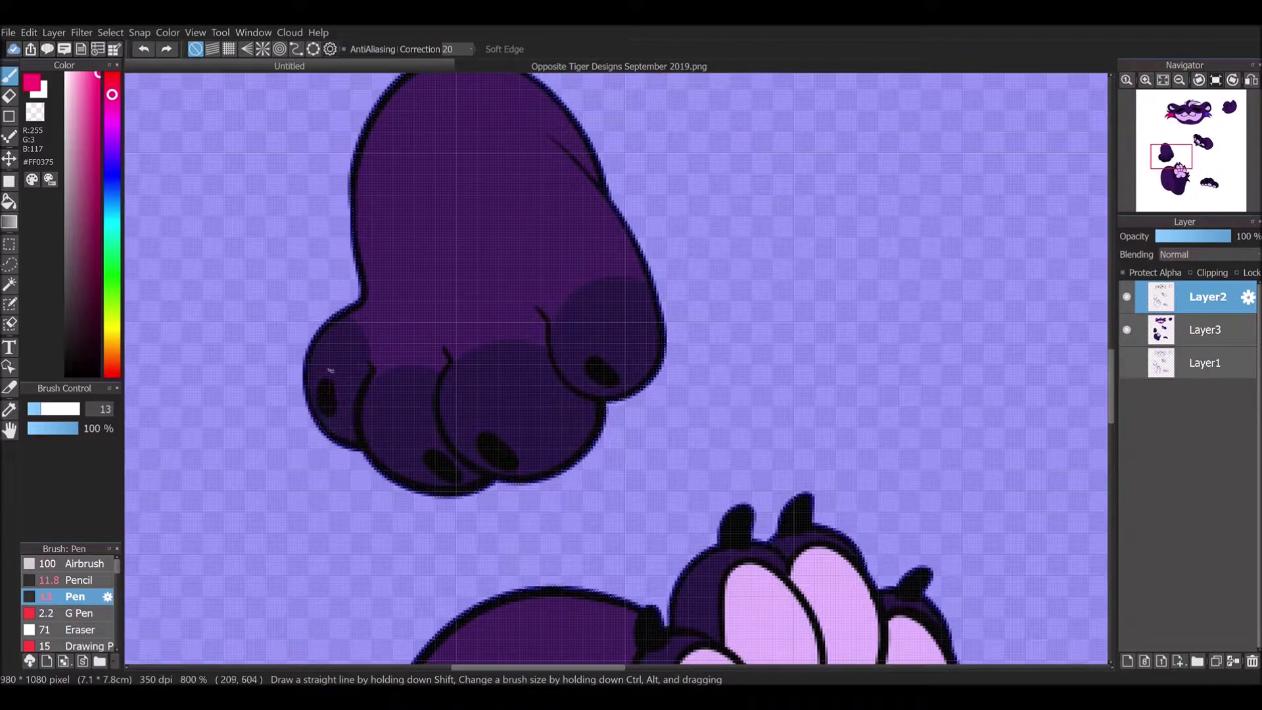
pyautogui.moveTo(430, 459); pyautogui.dragTo(460, 478)
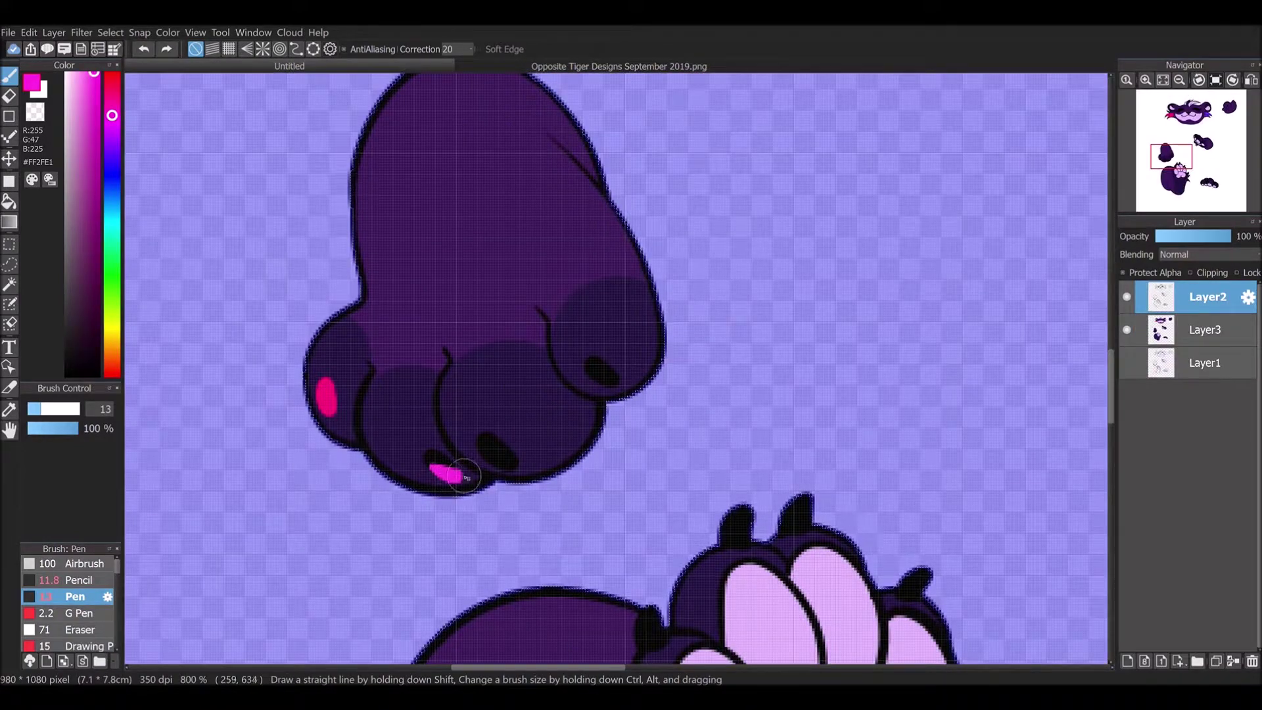
pyautogui.moveTo(484, 437); pyautogui.dragTo(500, 450)
pyautogui.moveTo(500, 450); pyautogui.dragTo(519, 464)
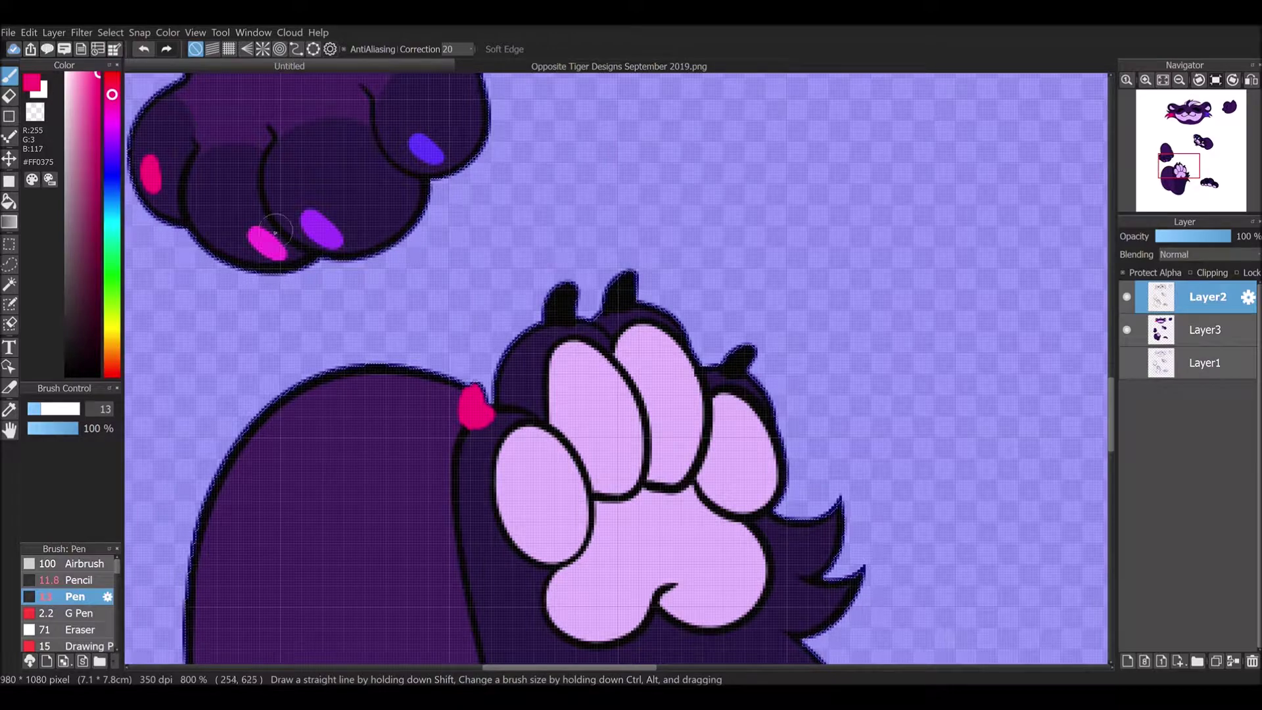
pyautogui.keyDown('alt'); pyautogui.click(321, 234); pyautogui.keyUp('alt')
pyautogui.moveTo(622, 297); pyautogui.dragTo(629, 277)
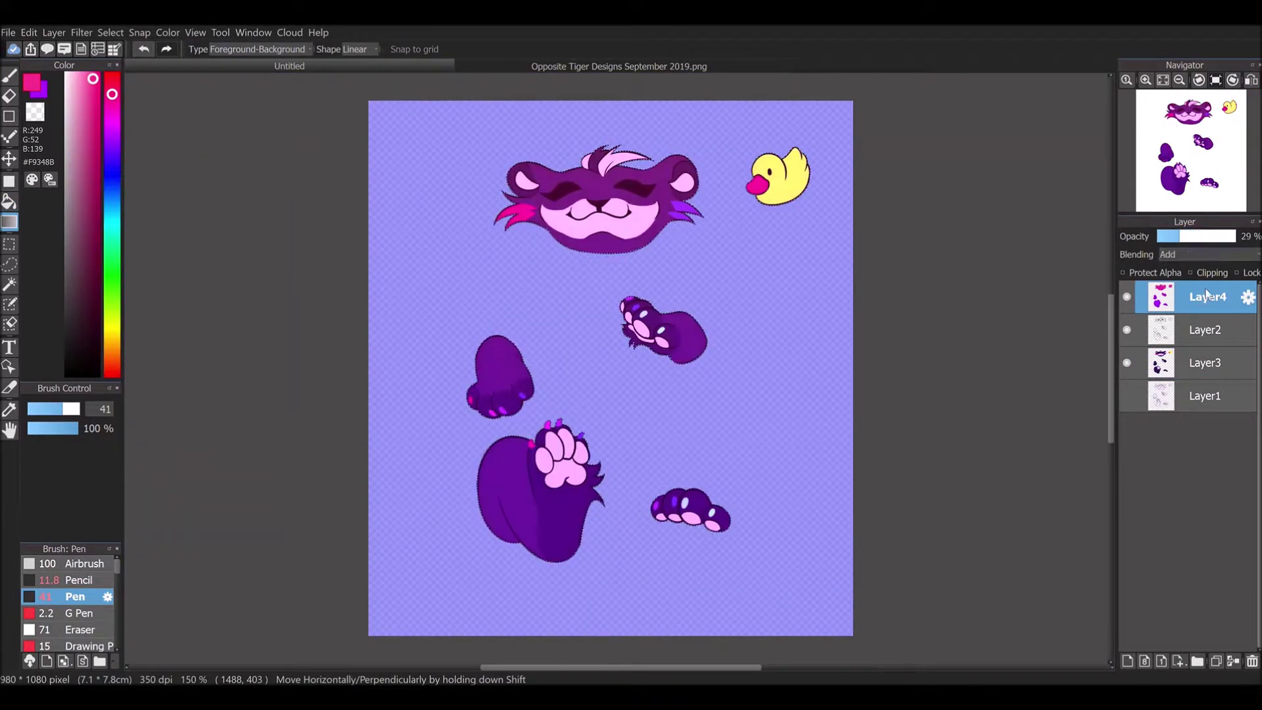
# - Lower the opacity of the Add-blended gradient on Layer4 to 13% and compare the artwork with and without it
pyautogui.click(1164, 236)
pyautogui.click(1167, 236)
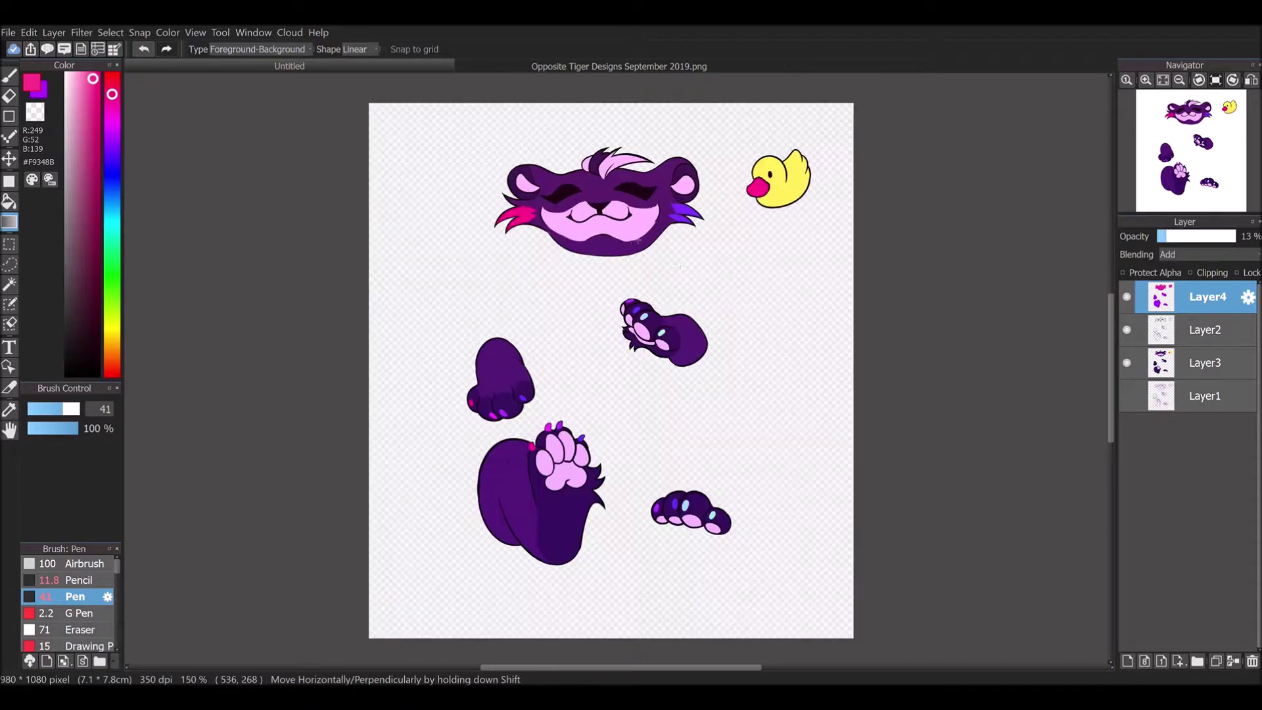
pyautogui.click(1126, 297)
pyautogui.click(1126, 297)
pyautogui.moveTo(588, 281); pyautogui.dragTo(605, 247)
# - Replace the sketch Layer1 with a new bottom layer and cover it entirely in pink #F559A6 using a 237 px Pen
pyautogui.click(618, 66)
pyautogui.click(342, 66)
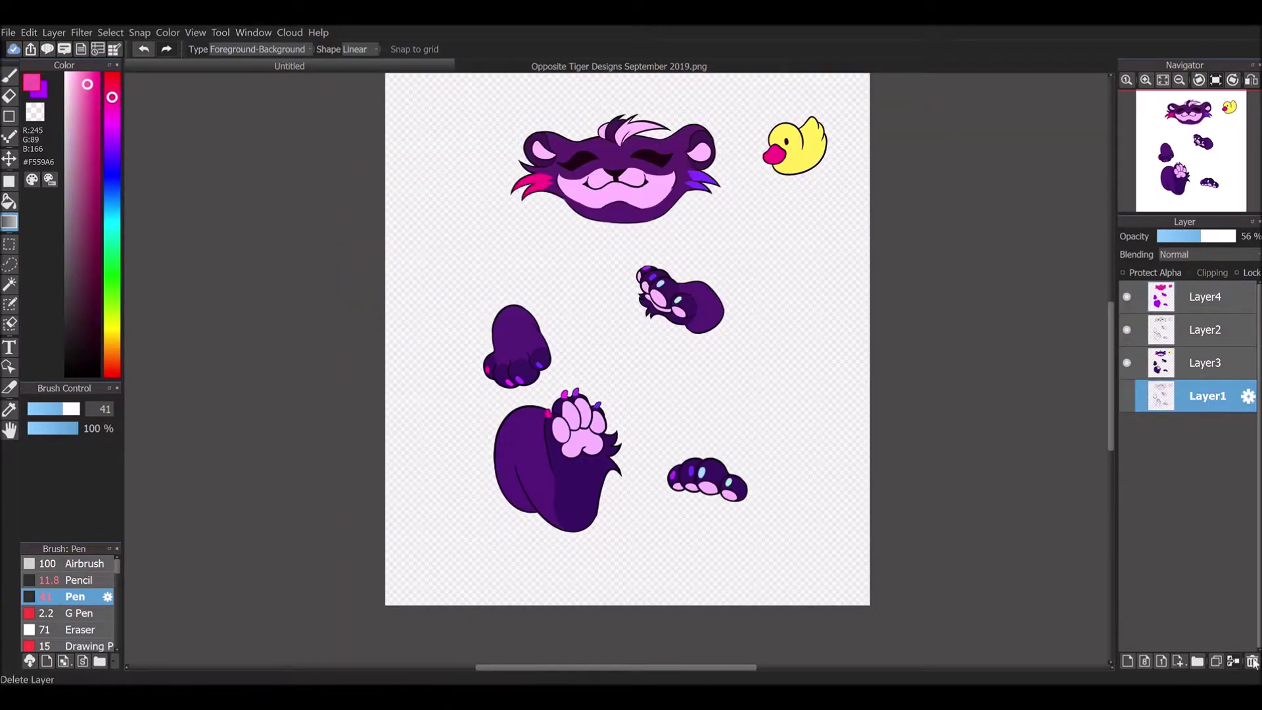
pyautogui.scroll(-1, 472, 241)
pyautogui.press('b')
pyautogui.moveTo(473, 241)
pyautogui.mouseDown()
pyautogui.moveTo(631, 278)
pyautogui.moveTo(626, 346)
pyautogui.moveTo(727, 594)
pyautogui.moveTo(729, 578)
pyautogui.mouseUp()
pyautogui.scroll(1, 599, 367)
pyautogui.scroll(-1, 614, 346)
pyautogui.scroll(1, 610, 366)
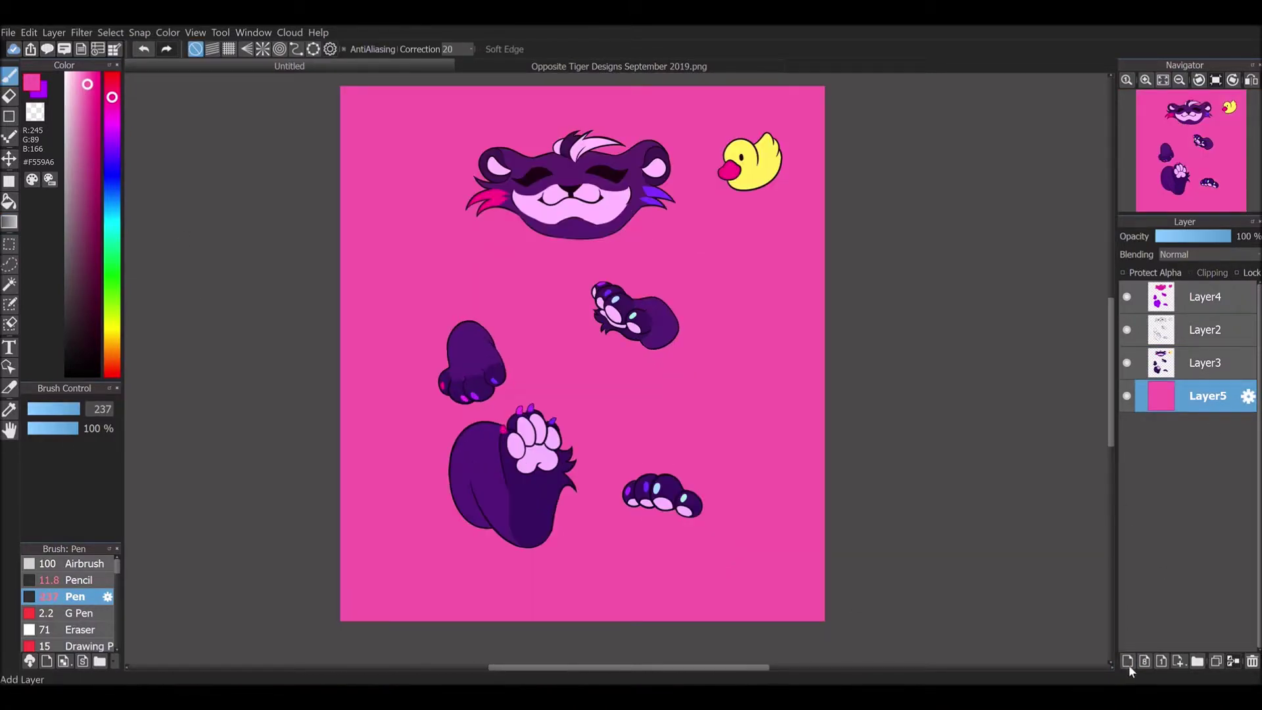
# - Add an empty layer directly above the pink background and set up the Pencil at size 18 in purple #AD04FE
pyautogui.click(1128, 662)
pyautogui.click(79, 580)
pyautogui.click(37, 408)
pyautogui.press('x')
pyautogui.scroll(1, 539, 534)
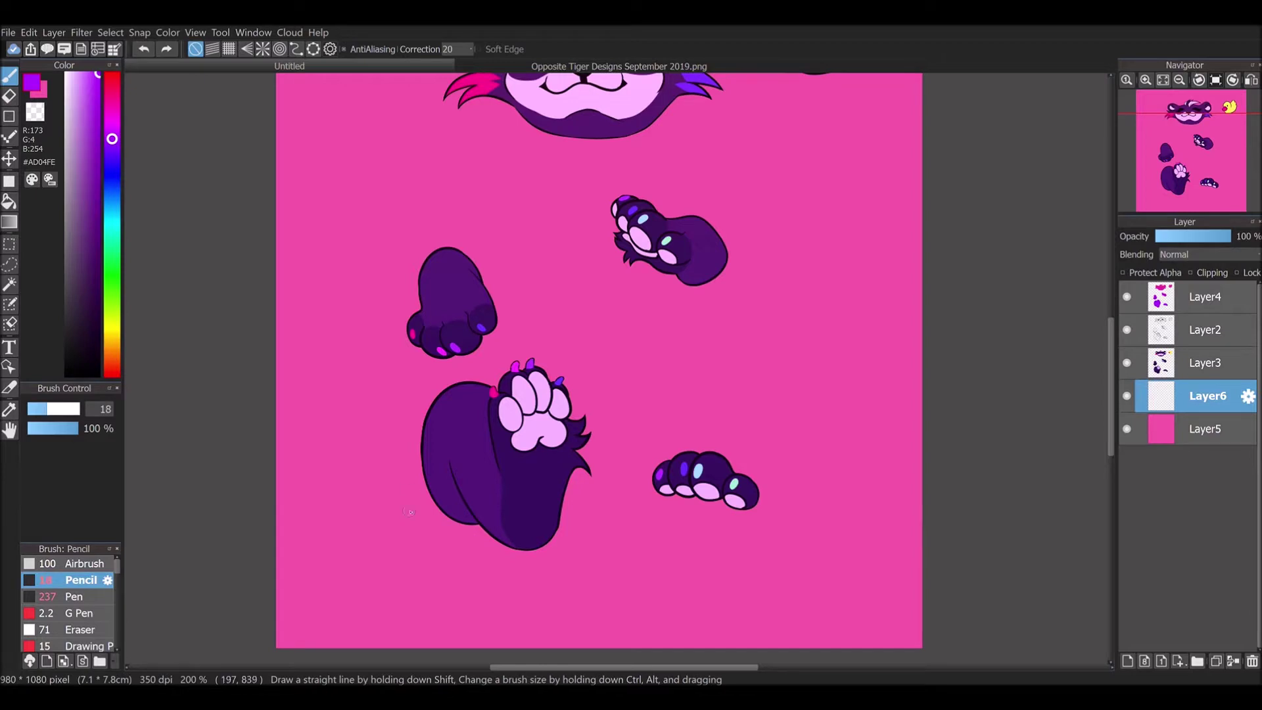